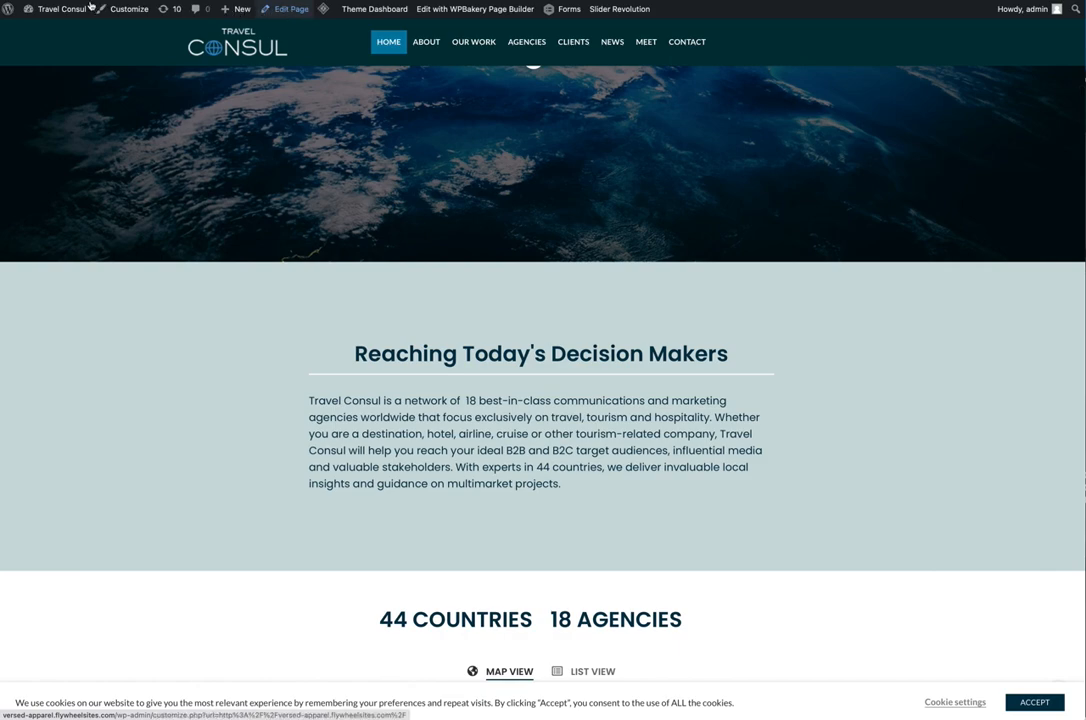
# Step: Open the home page for editing and go to its "Reaching Today's Decision Makers" row
pyautogui.click(285, 9)
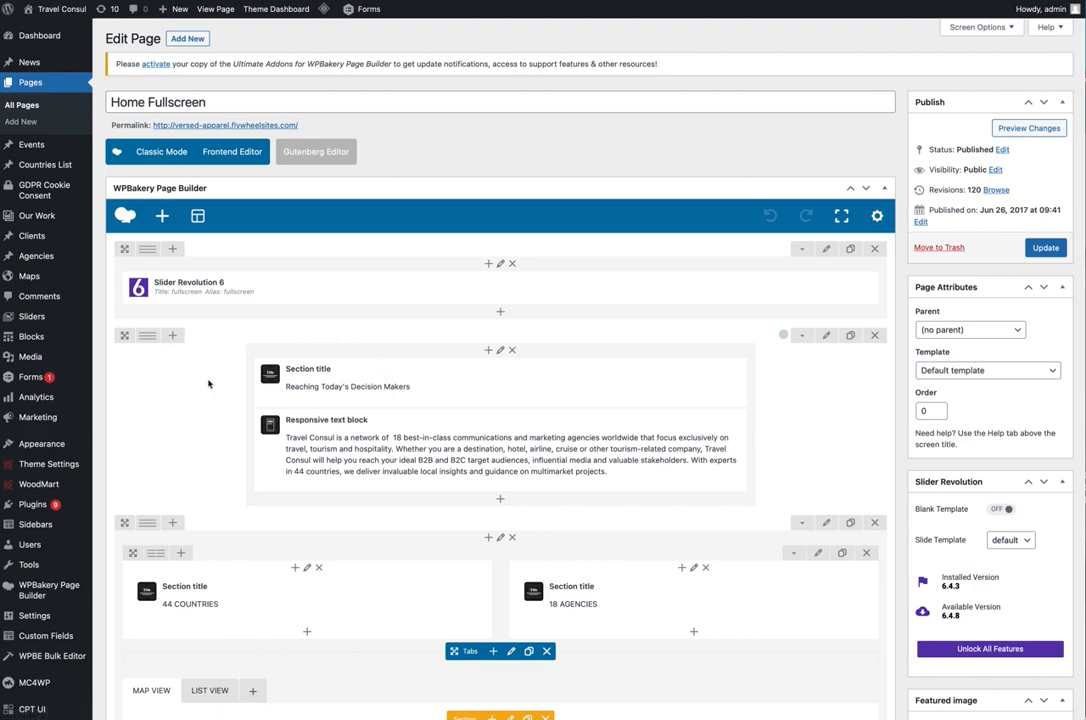
pyautogui.scroll(-1, 860, 391)
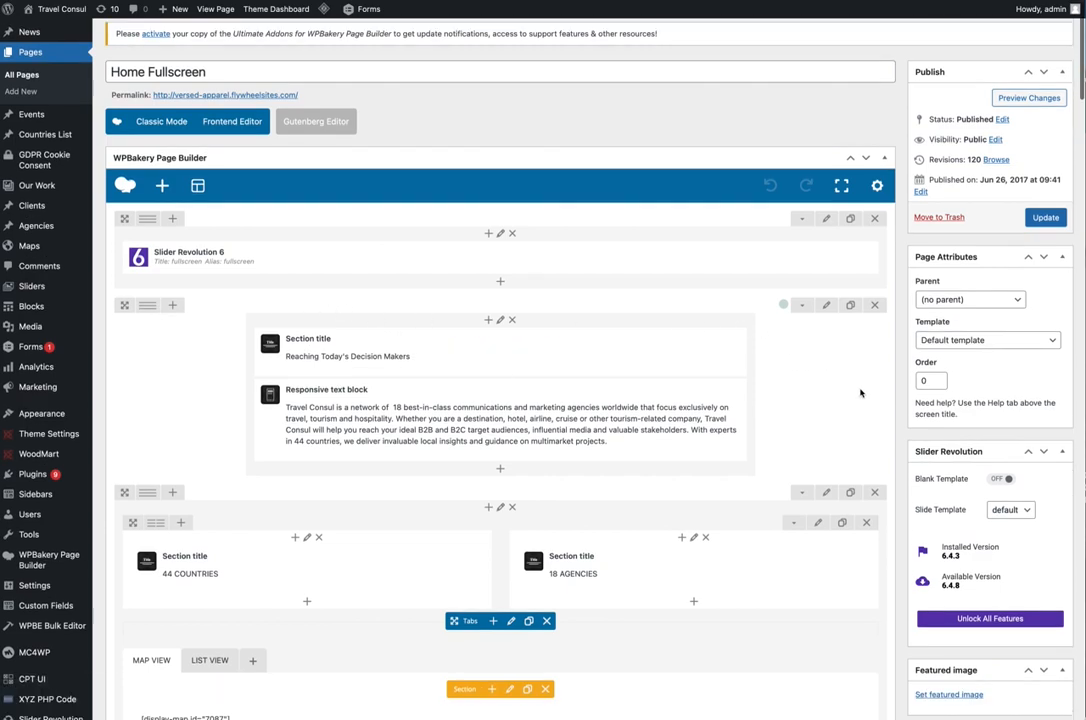
pyautogui.scroll(-1, 860, 393)
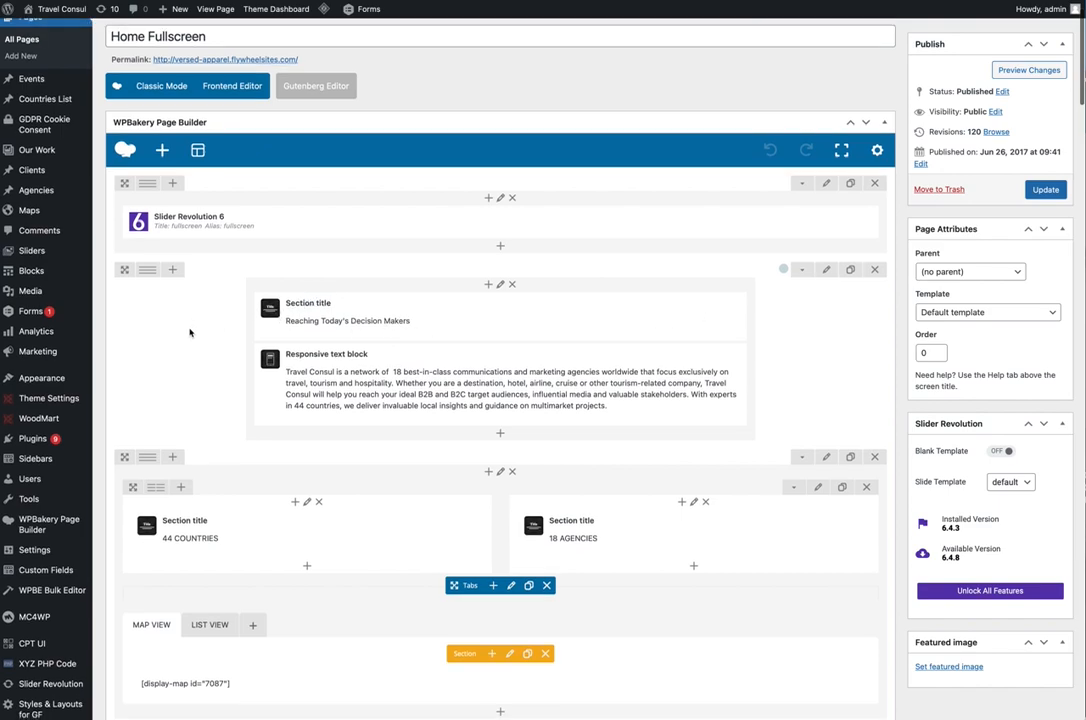
pyautogui.scroll(-2, 200, 328)
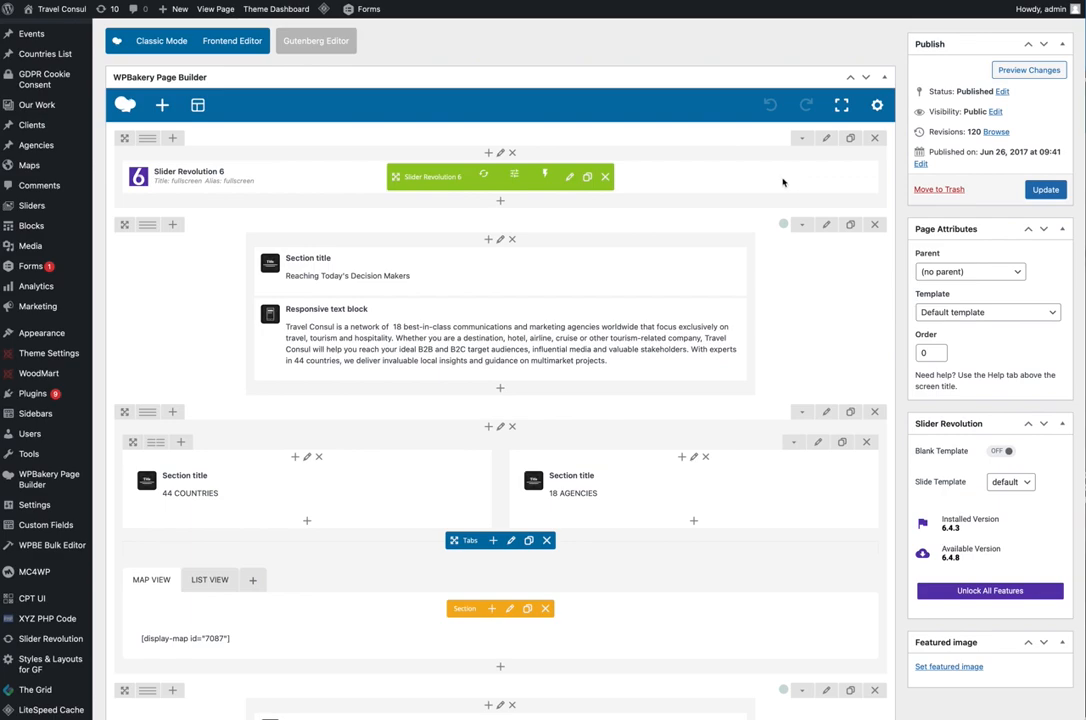
pyautogui.scroll(-2, 783, 182)
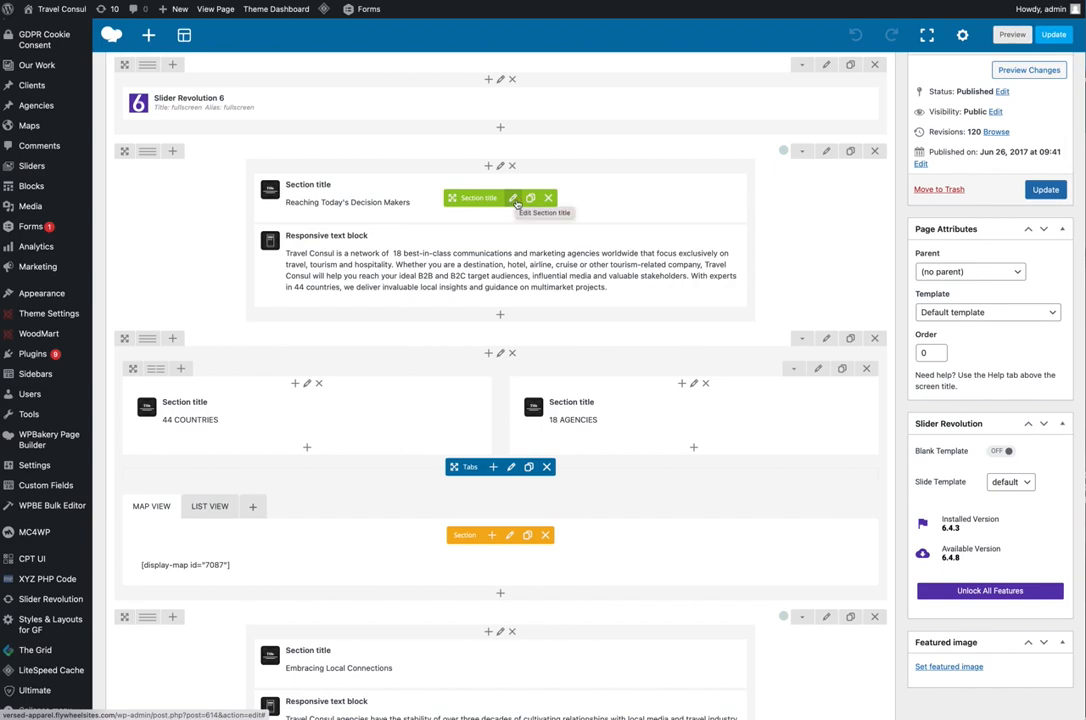
# Step: Review the "Reaching Today's Decision Makers" section title's text and predefined size options, keeping Large (36px), and save its settings
pyautogui.click(513, 198)
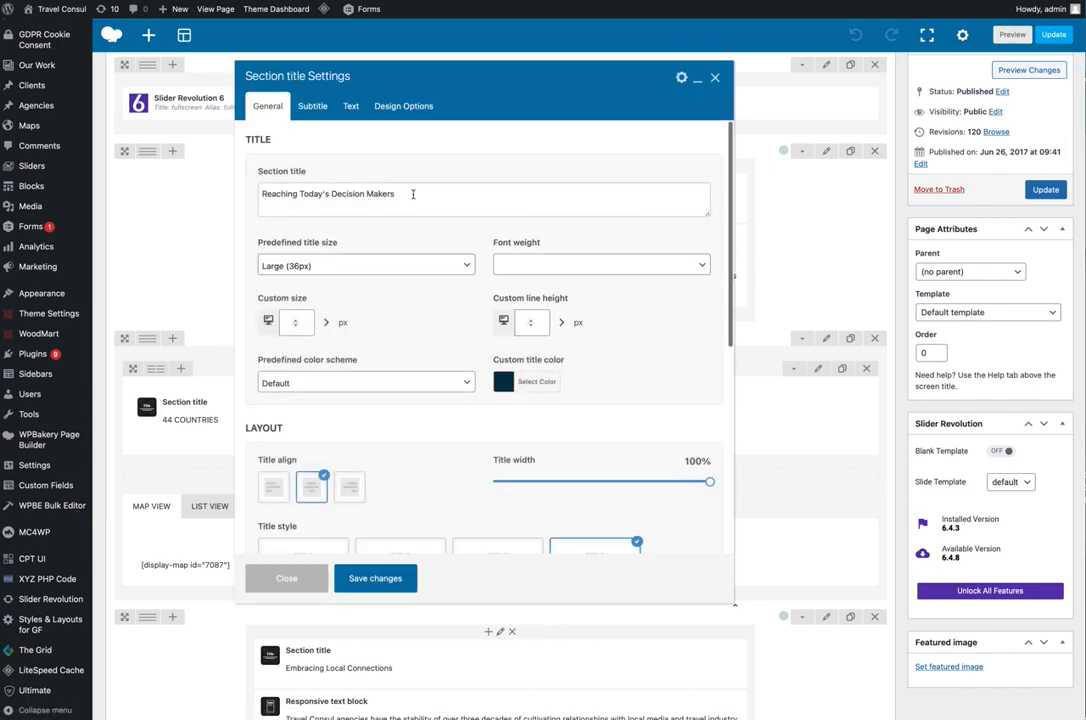
pyautogui.moveTo(412, 194); pyautogui.dragTo(258, 194)
pyautogui.click(304, 197)
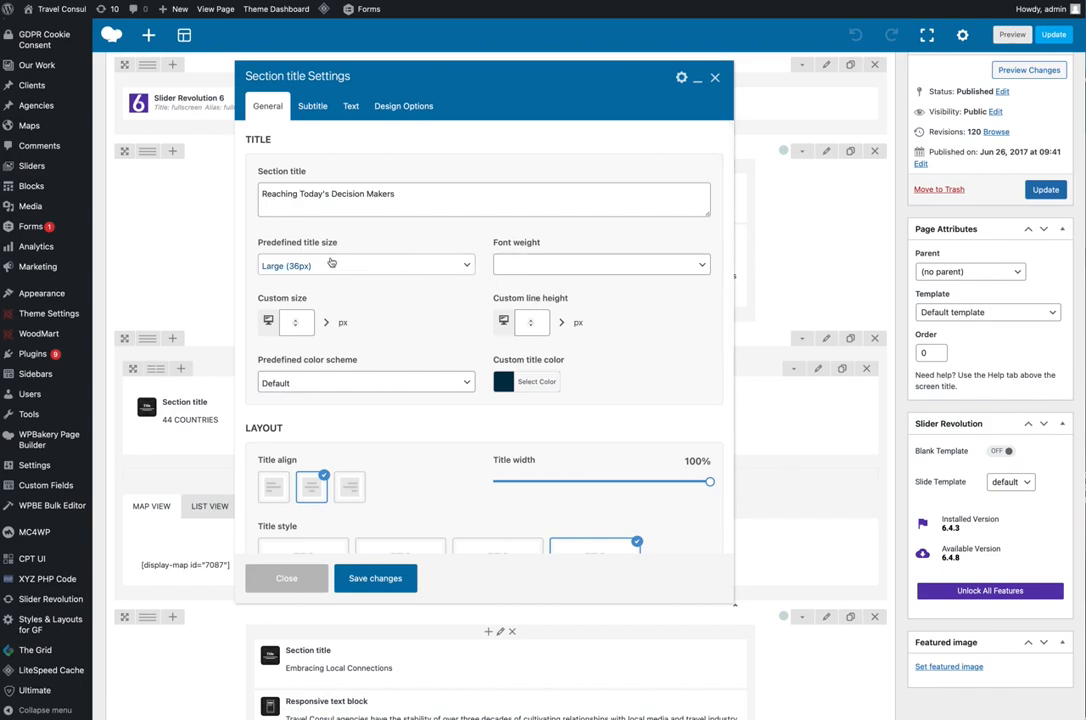
pyautogui.click(467, 265)
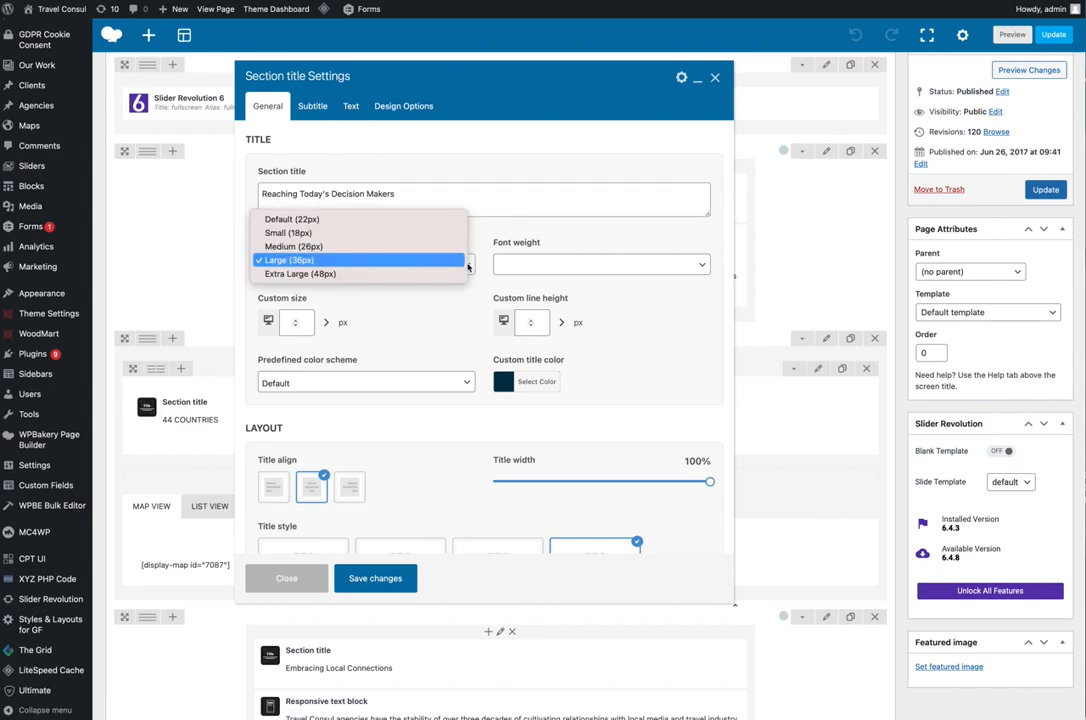
pyautogui.click(481, 292)
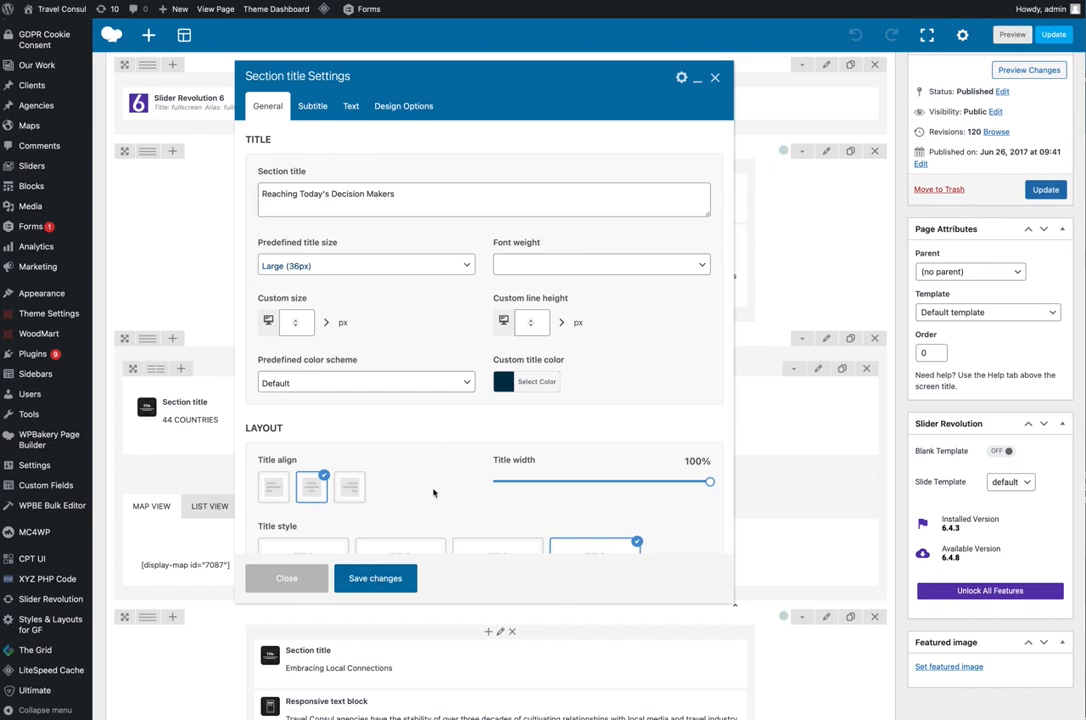
pyautogui.click(367, 582)
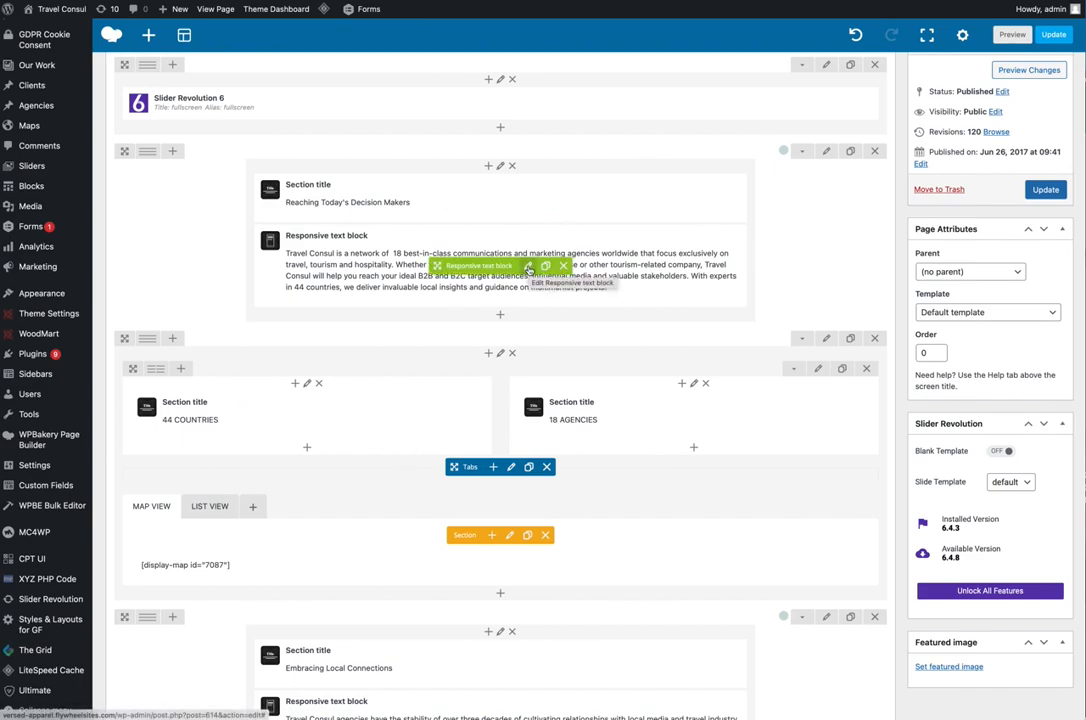
# Step: Review the text and font settings of the responsive text block below that title and save them
pyautogui.click(527, 267)
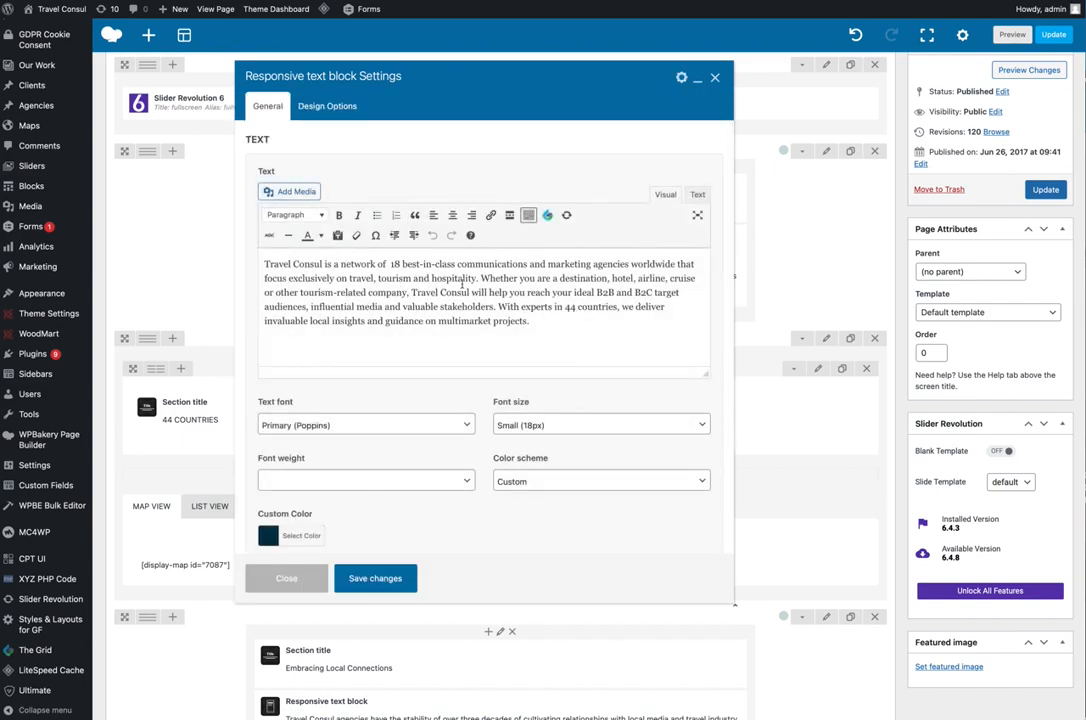
pyautogui.moveTo(545, 322); pyautogui.dragTo(347, 288)
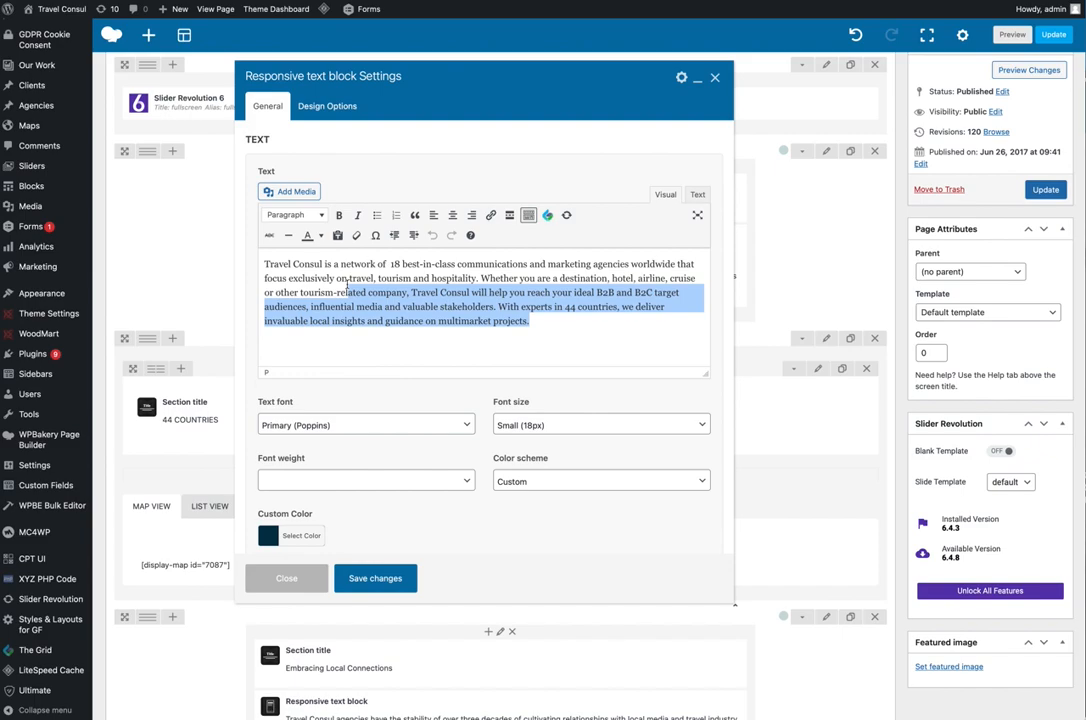
pyautogui.click(591, 320)
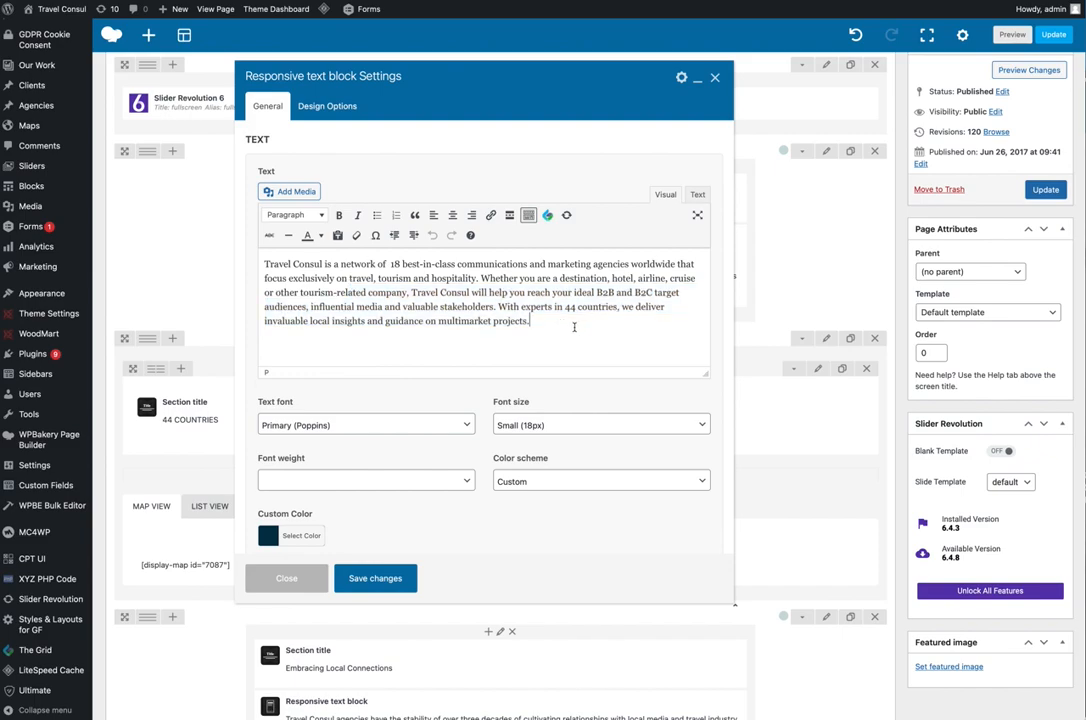
pyautogui.click(388, 576)
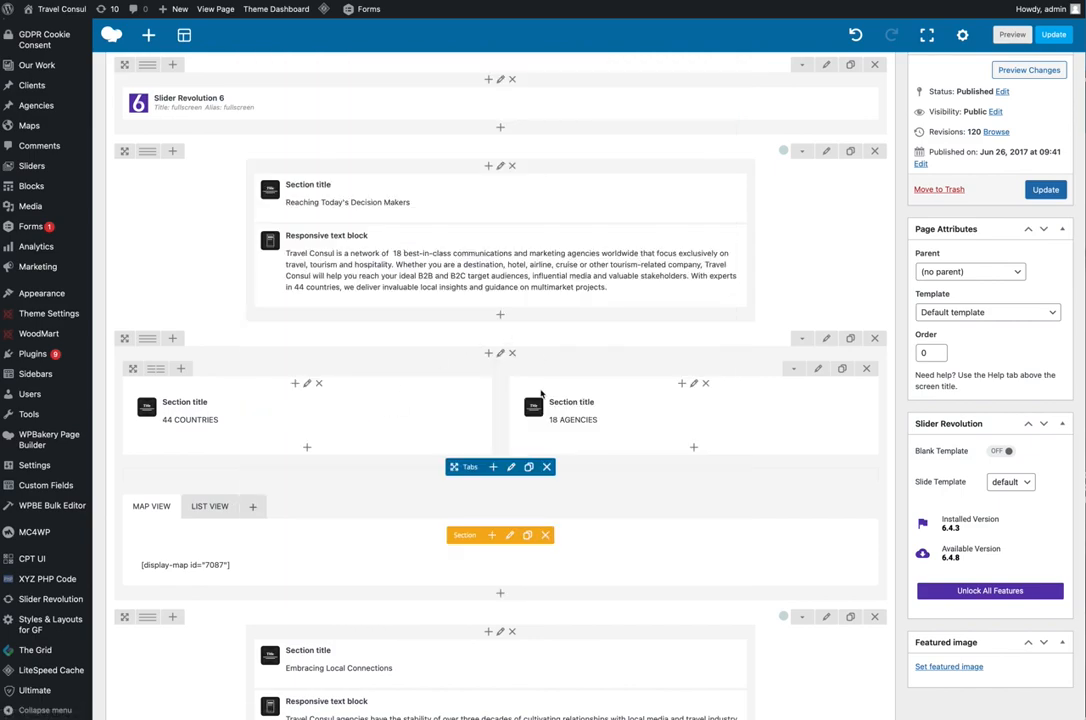
# Step: Duplicate the "Reaching Today's Decision Makers" section title and its text block, placing the title copy between the two text blocks
pyautogui.scroll(3, 541, 394)
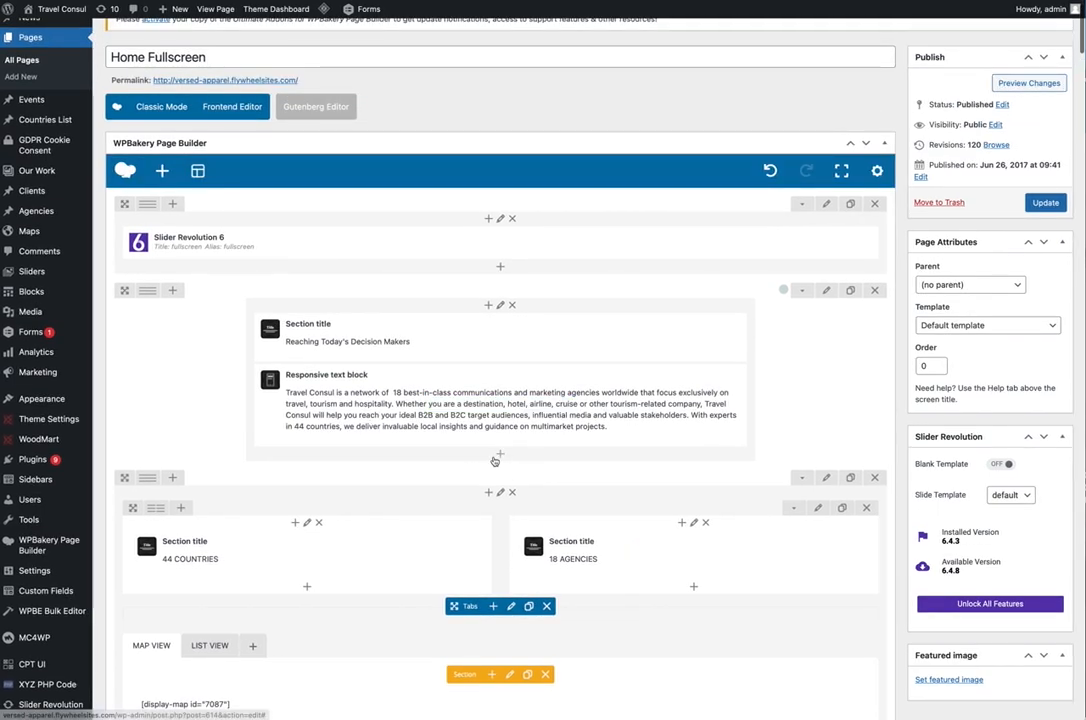
pyautogui.scroll(-1, 517, 459)
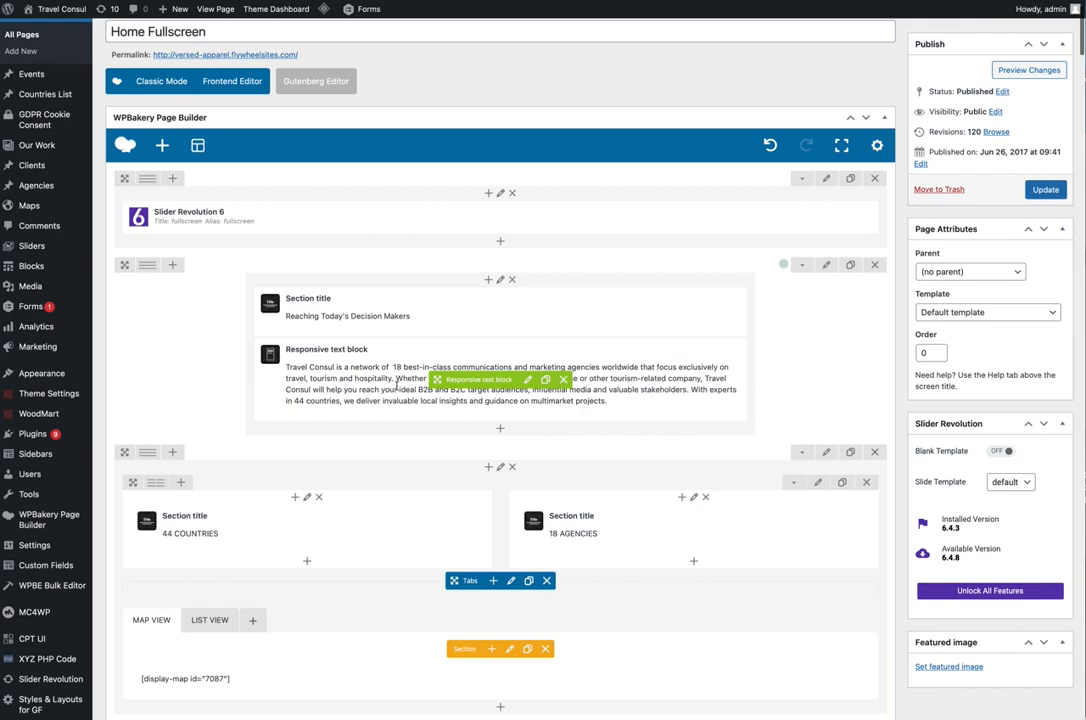
pyautogui.click(530, 311)
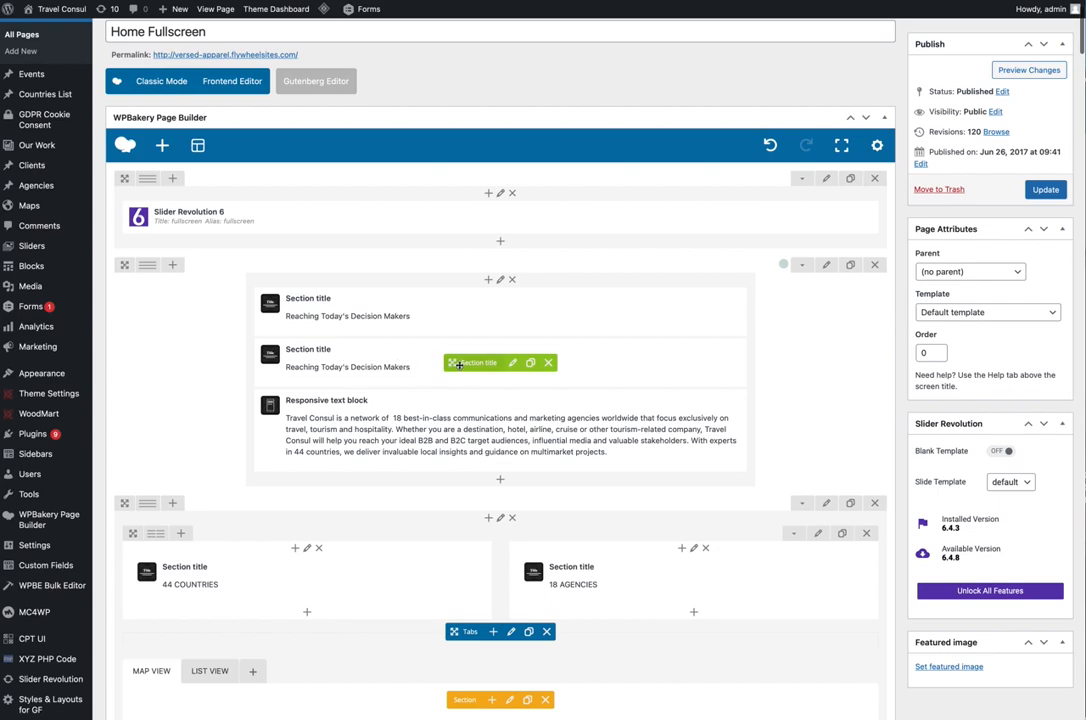
pyautogui.scroll(-2, 446, 365)
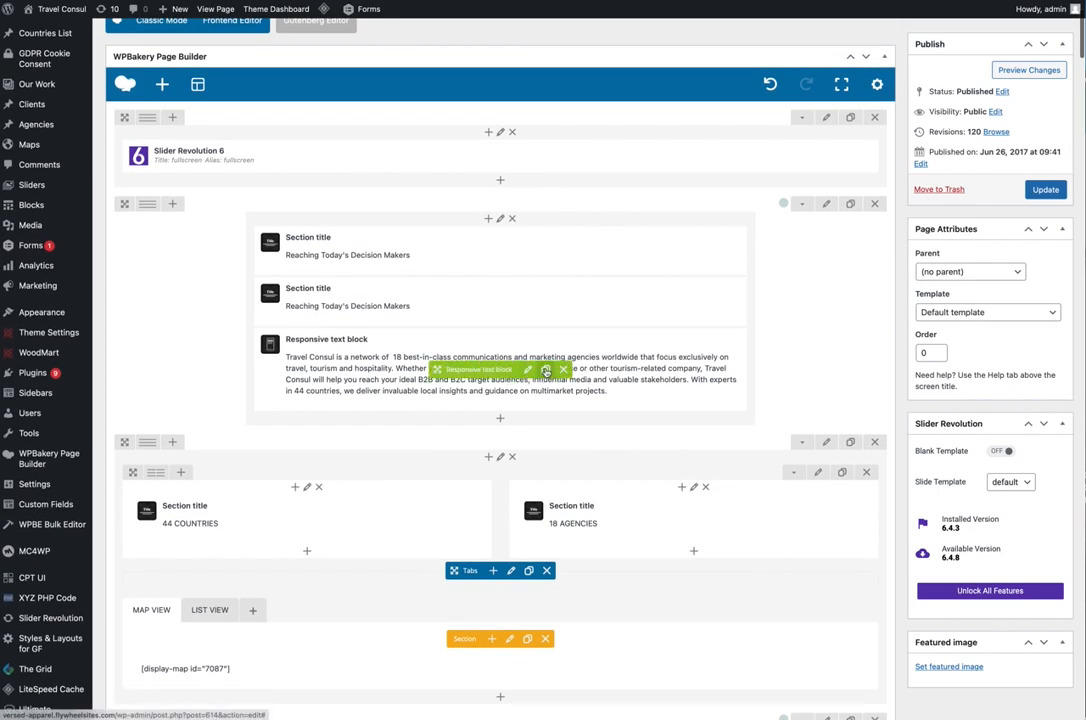
pyautogui.click(546, 371)
pyautogui.scroll(-2, 546, 371)
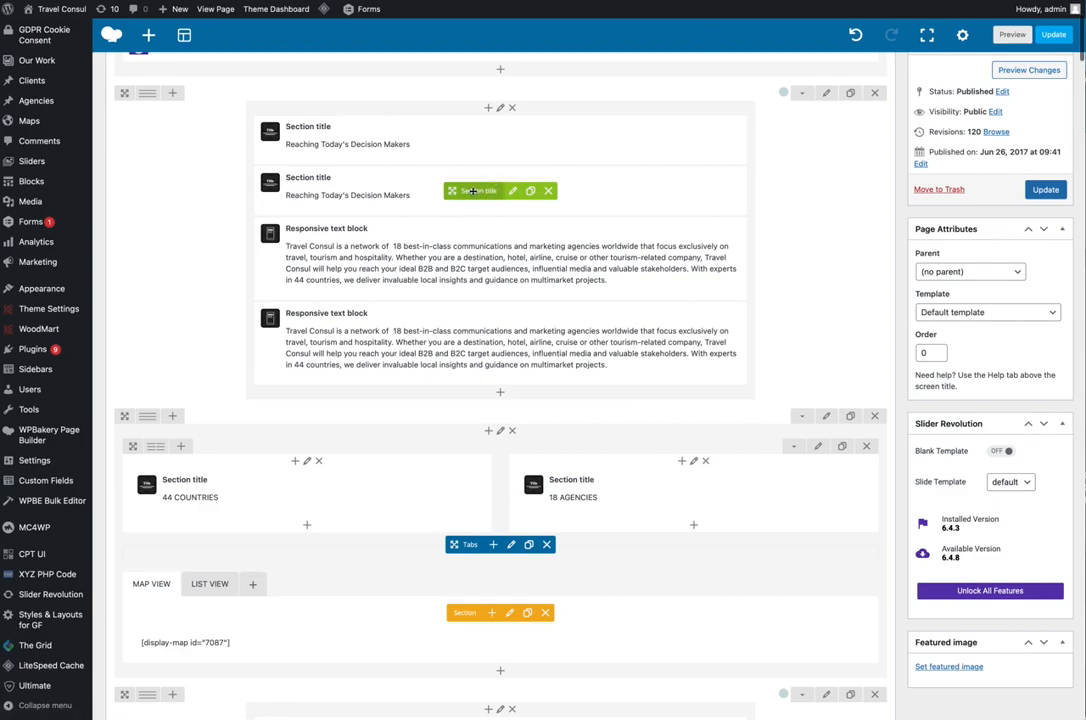
pyautogui.moveTo(473, 190); pyautogui.dragTo(480, 291)
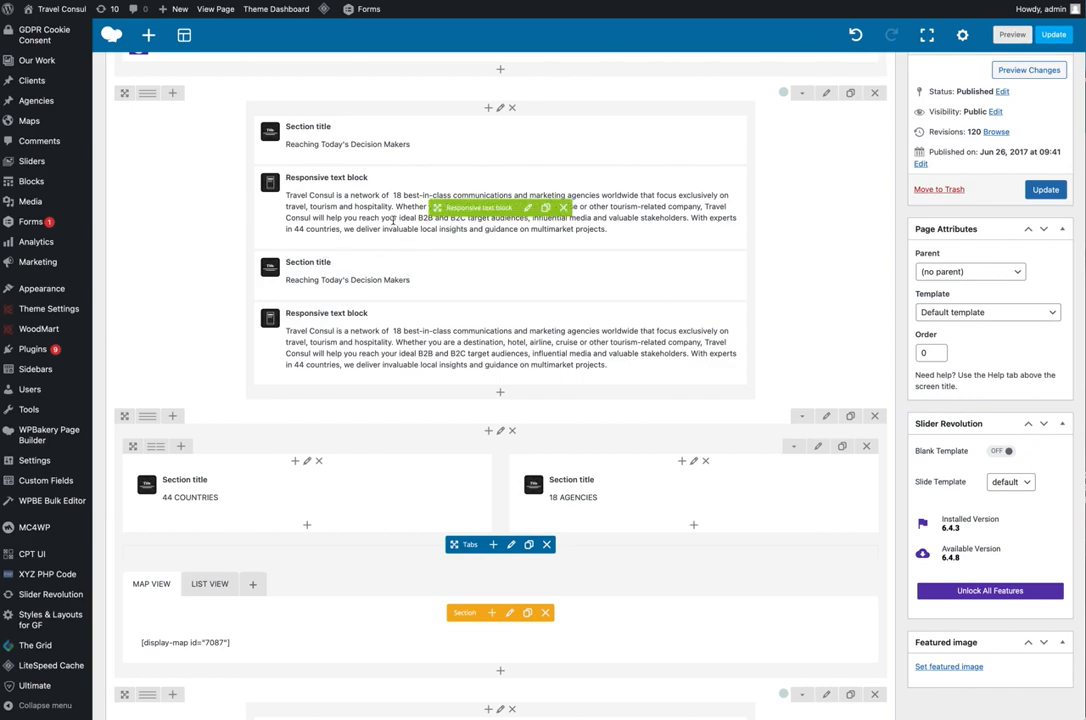
# Step: Add a 32px Empty Space element to the column and place it between the first text block and the duplicated title
pyautogui.click(500, 396)
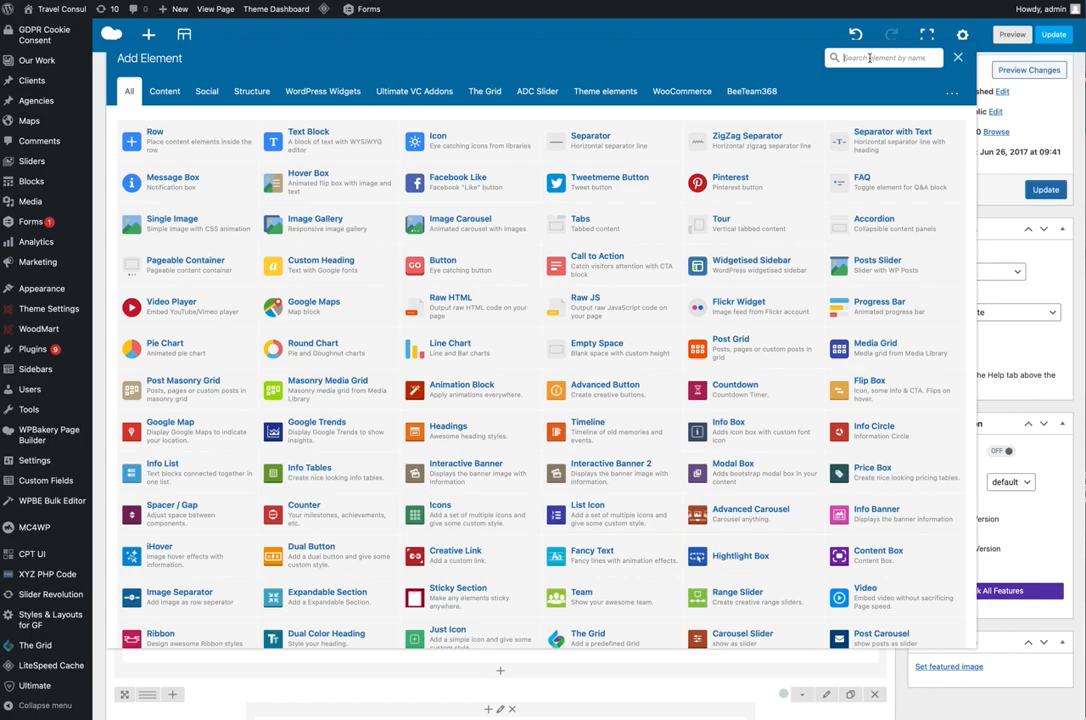
pyautogui.write('spa')
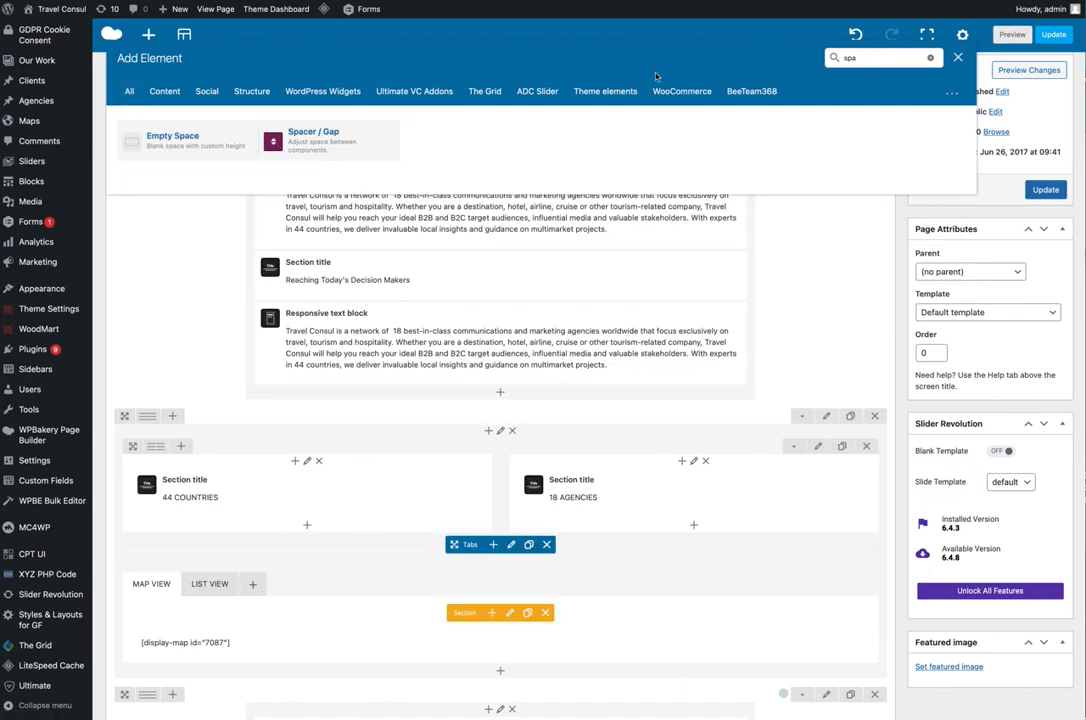
pyautogui.click(175, 145)
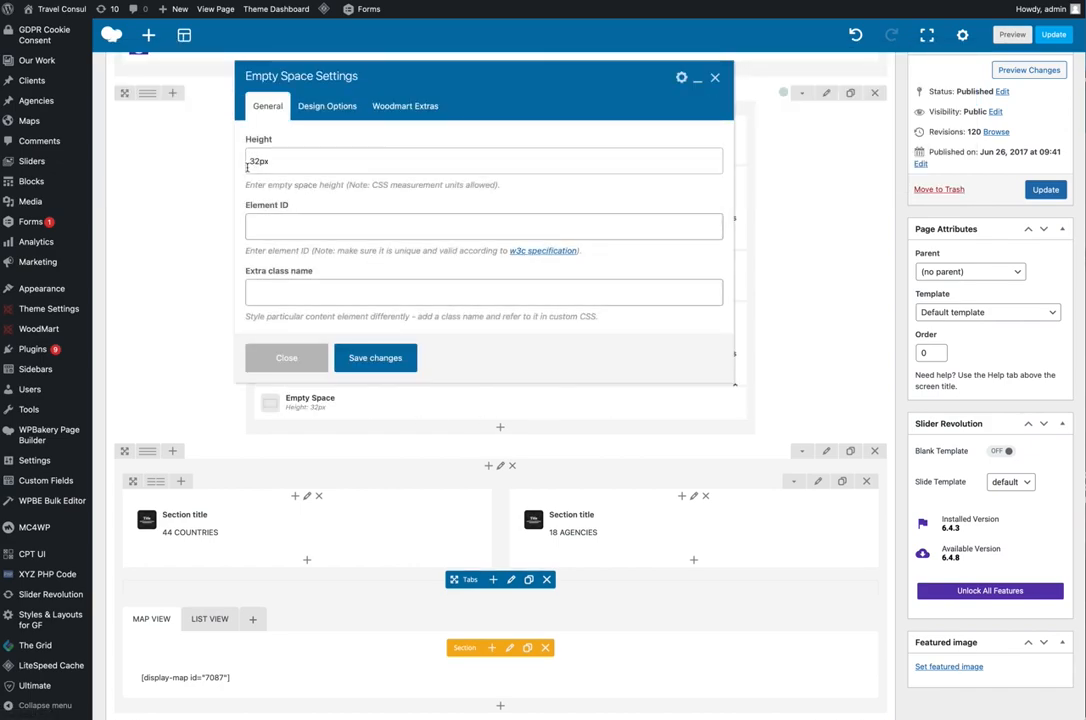
pyautogui.click(370, 357)
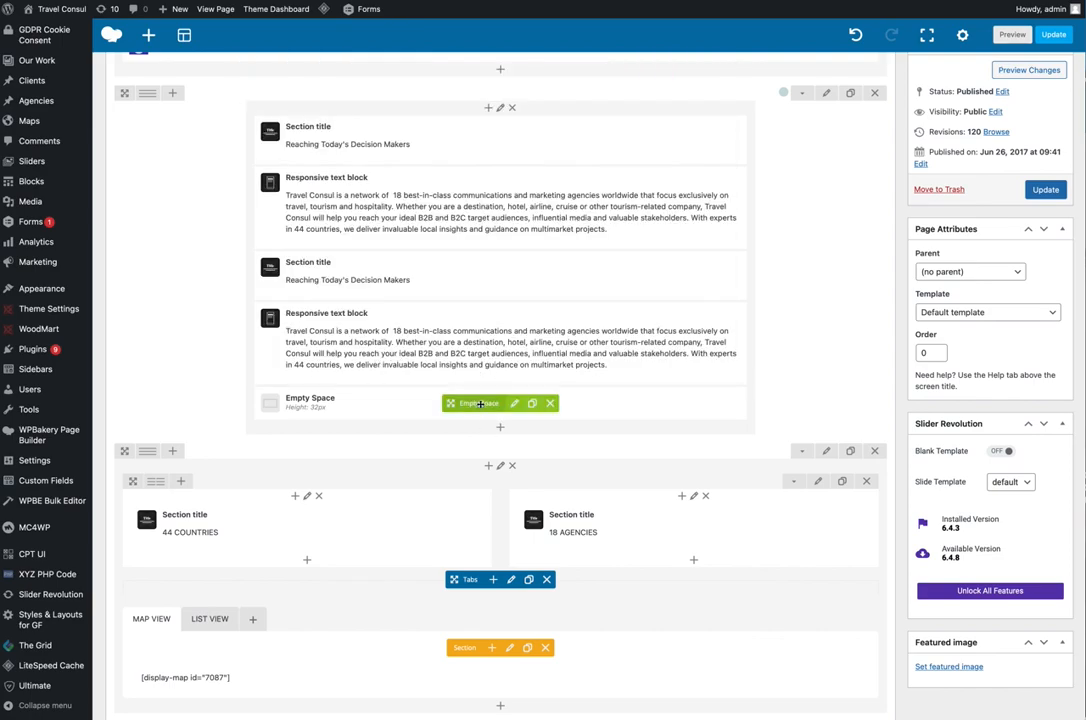
pyautogui.moveTo(479, 402); pyautogui.dragTo(445, 277)
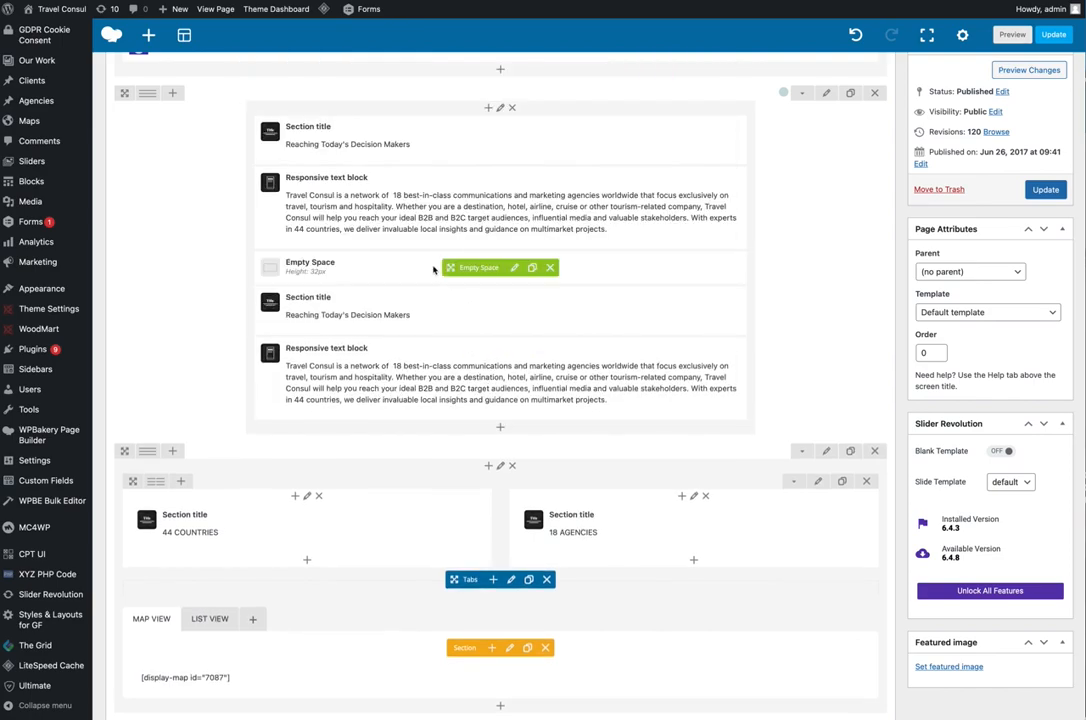
pyautogui.click(502, 431)
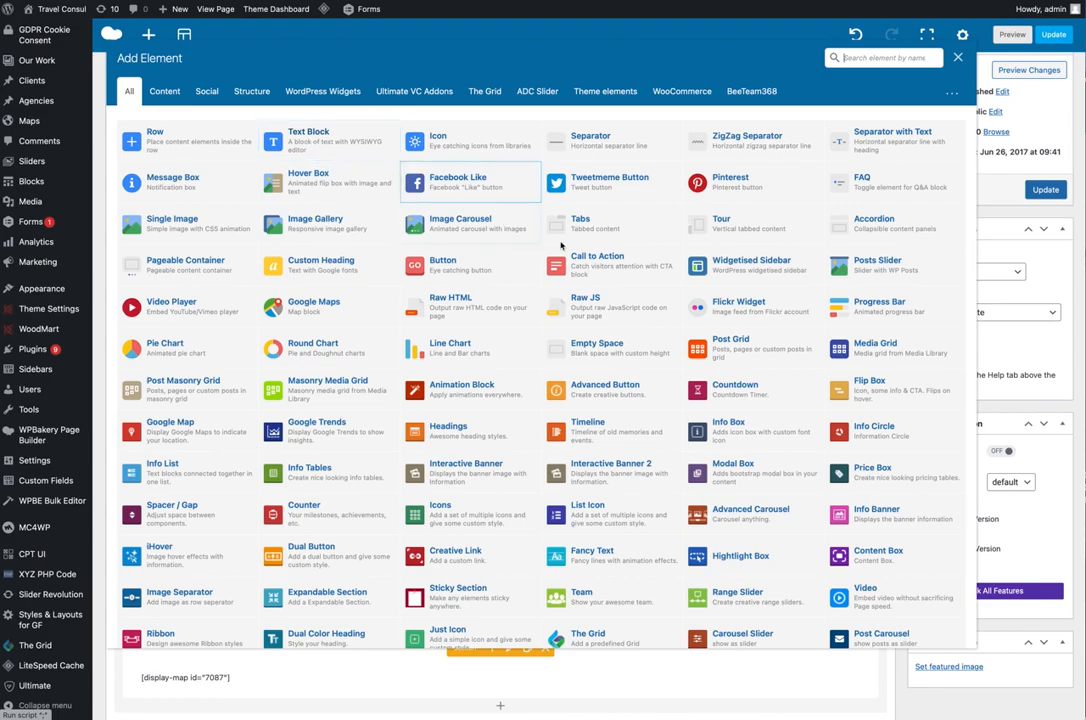
pyautogui.scroll(-1, 588, 255)
pyautogui.scroll(2, 584, 257)
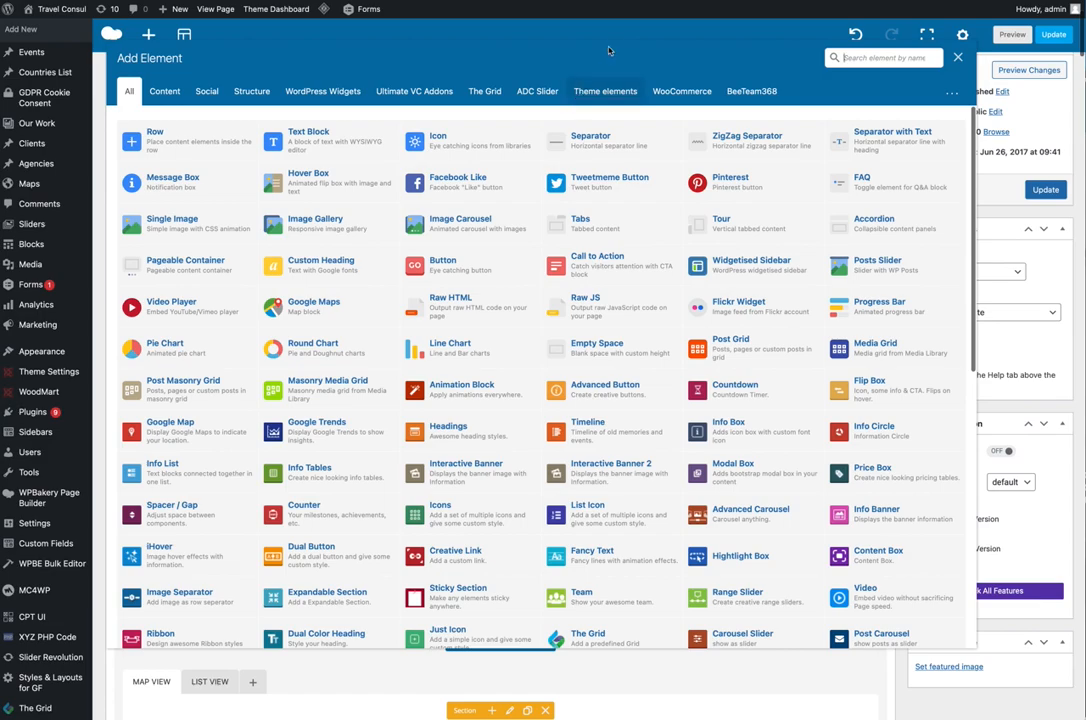
pyautogui.click(957, 60)
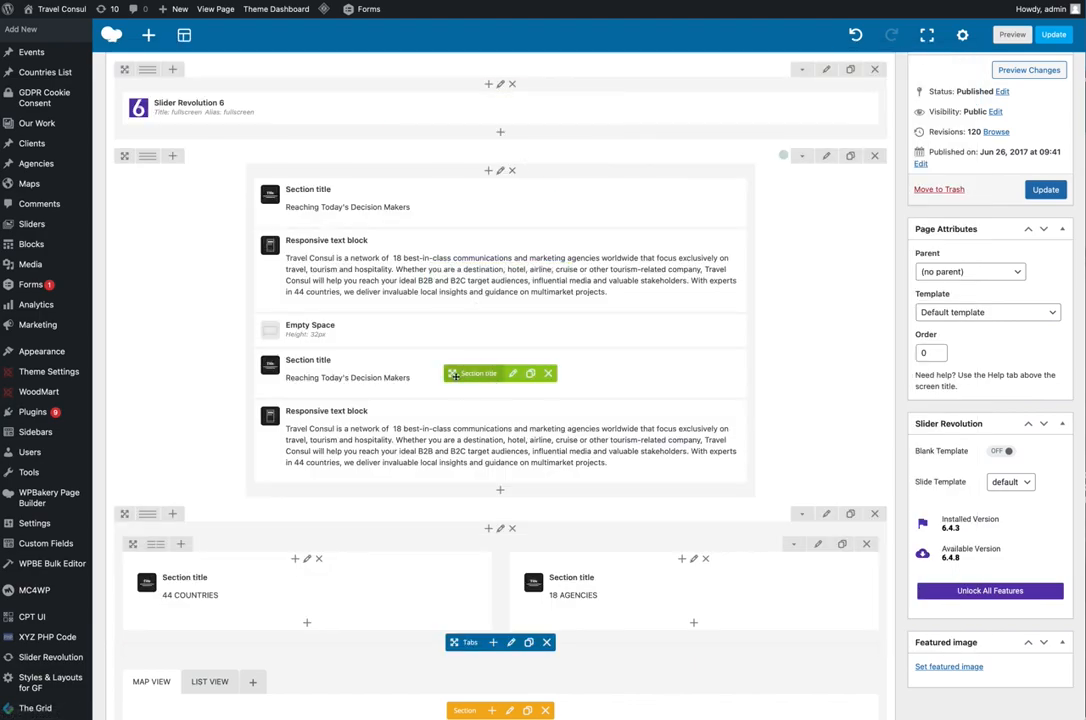
# Step: Delete the duplicated section title, the duplicated text block and the Empty Space element from the row
pyautogui.click(548, 375)
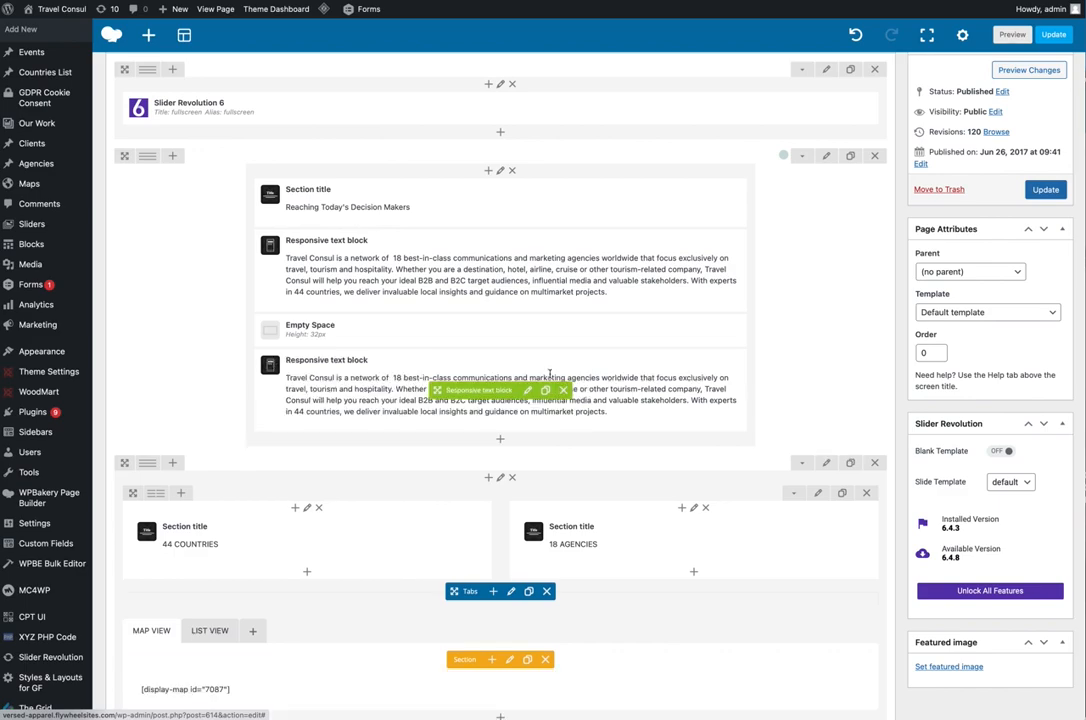
pyautogui.click(565, 391)
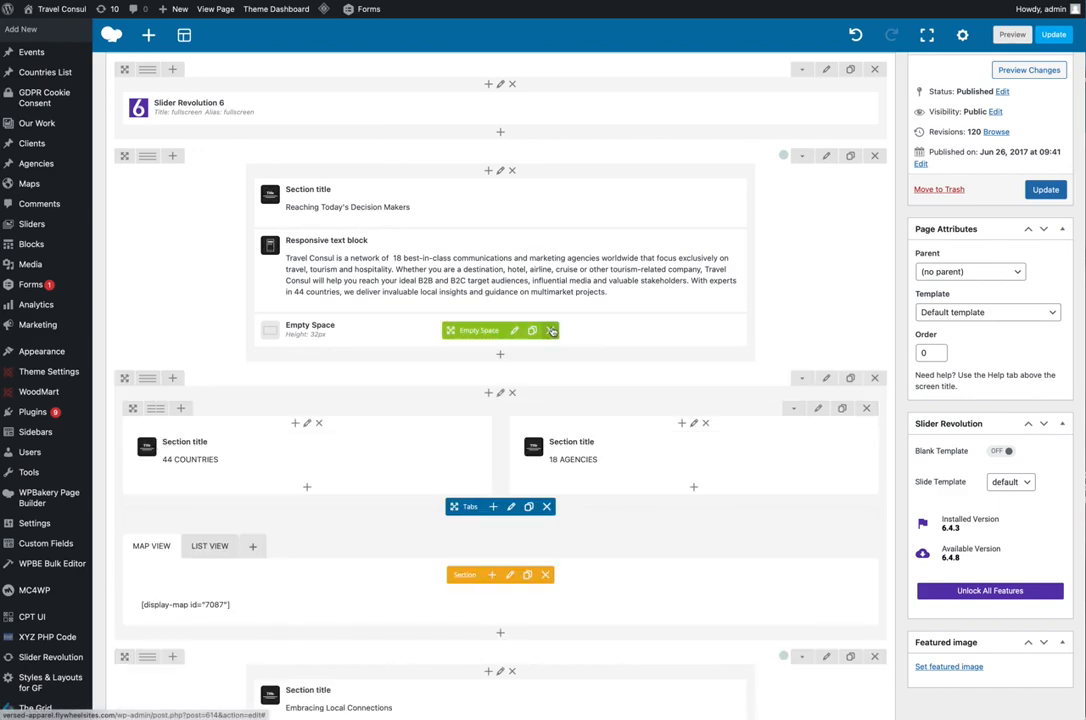
pyautogui.click(550, 332)
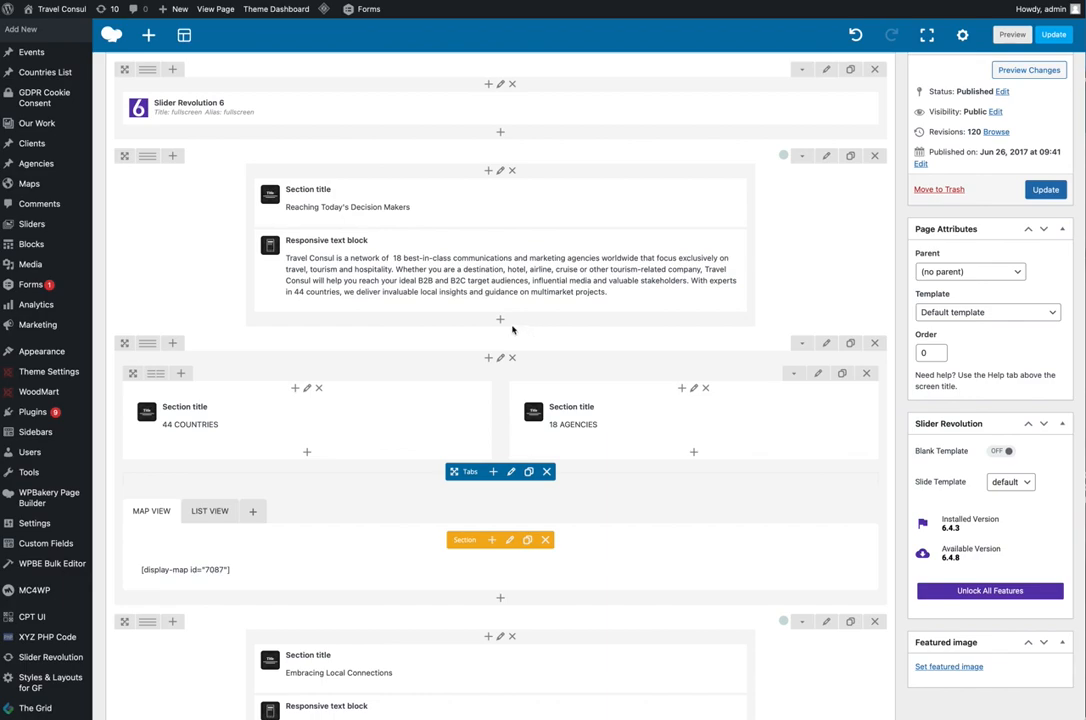
# Step: Find the Images gallery element by searching for "image" and add it below the "Reaching Today's Decision Makers" text block
pyautogui.click(501, 321)
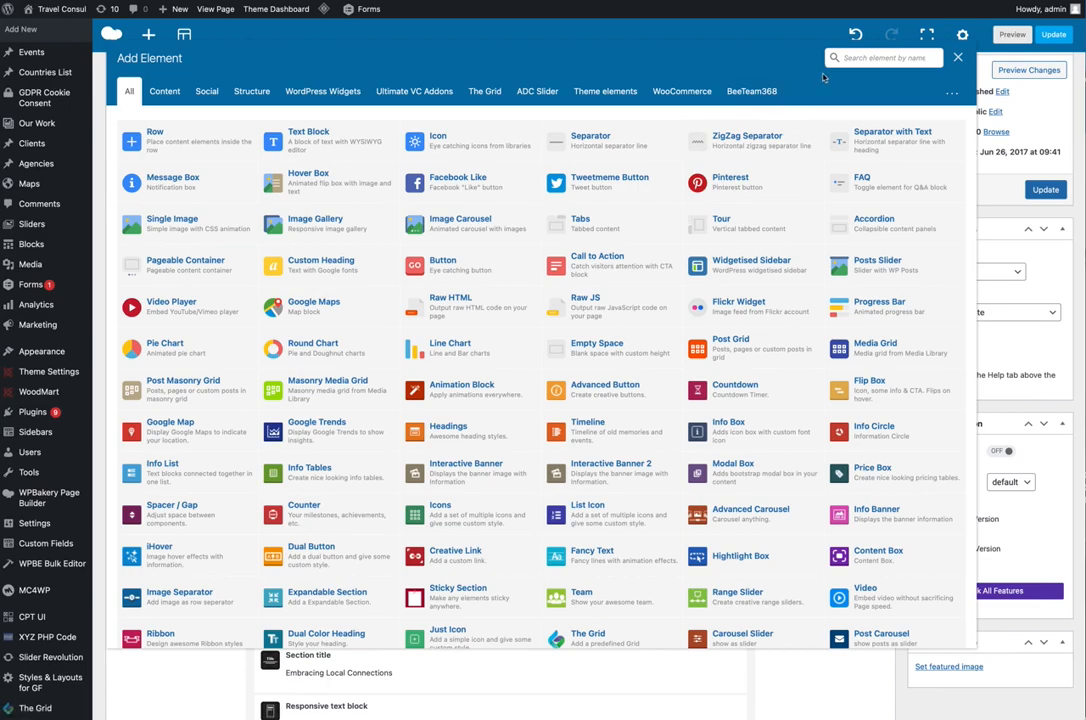
pyautogui.write('image')
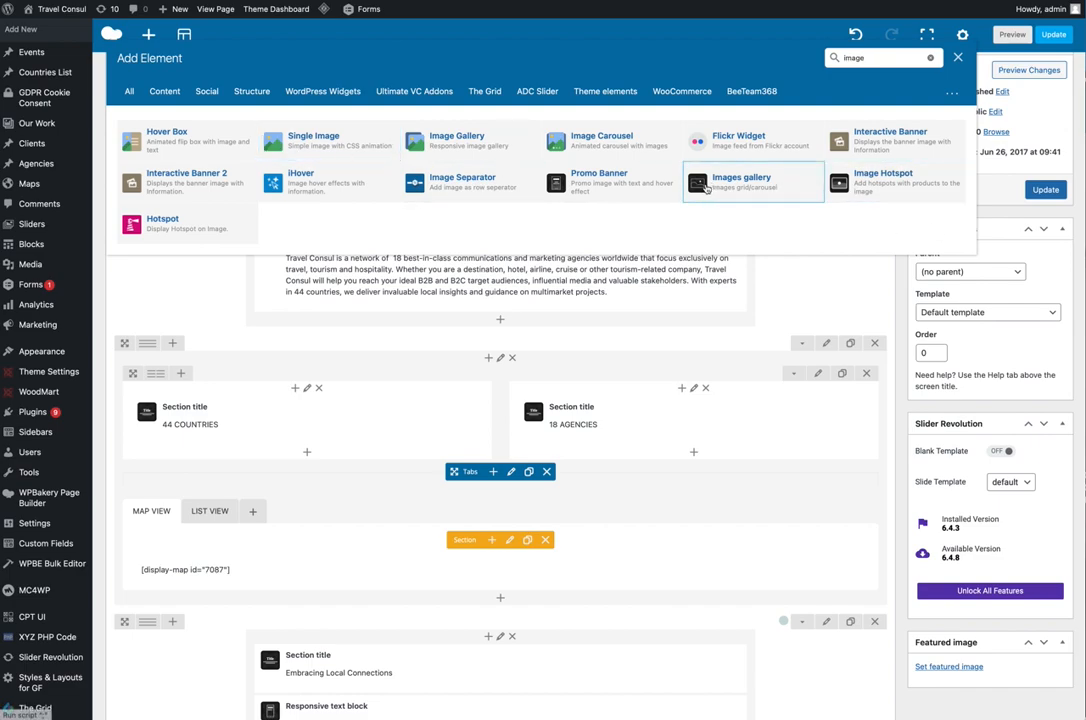
pyautogui.click(739, 188)
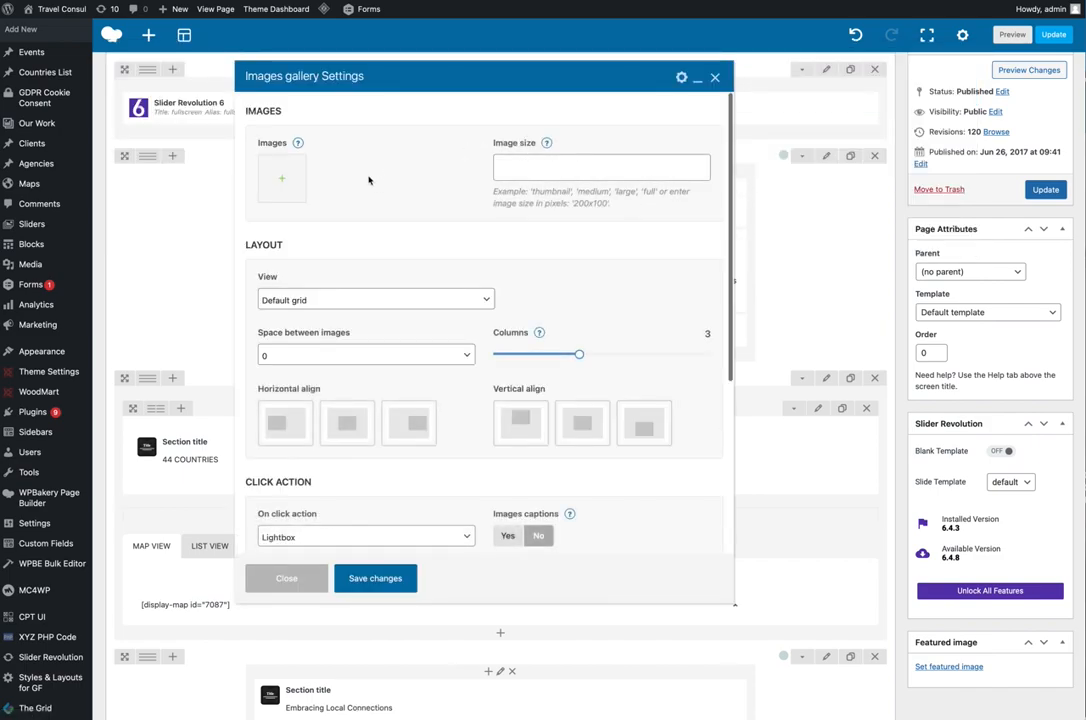
# Step: View the gallery's image sources, both uploading from the computer and the media library, without adding any image
pyautogui.click(284, 180)
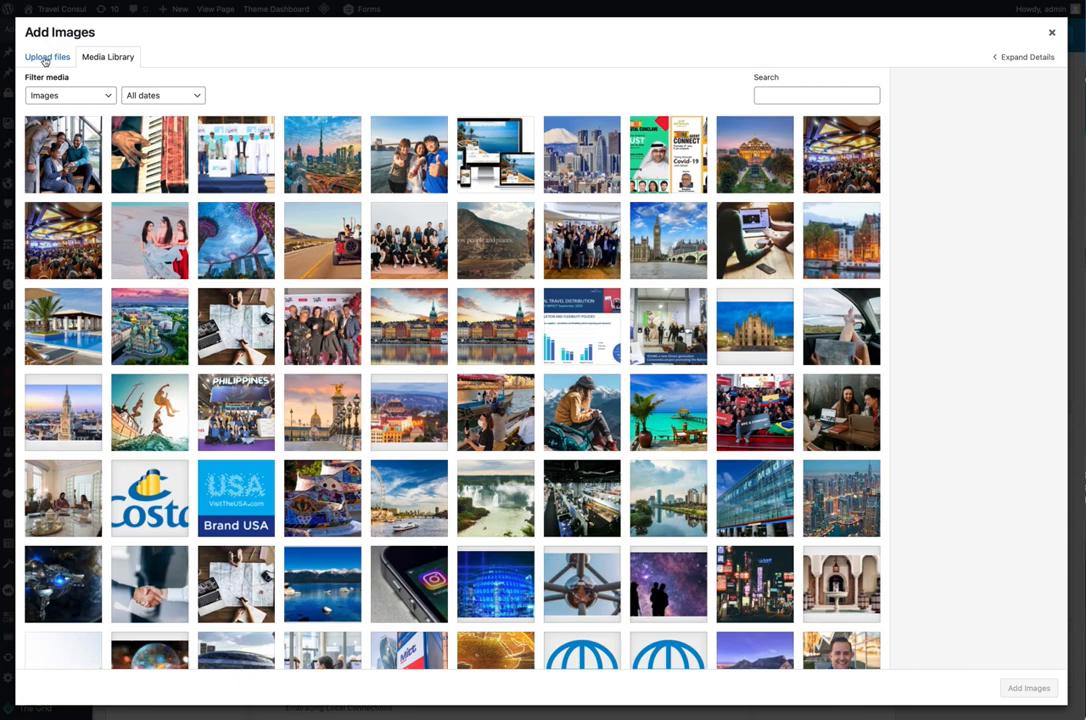
pyautogui.click(44, 60)
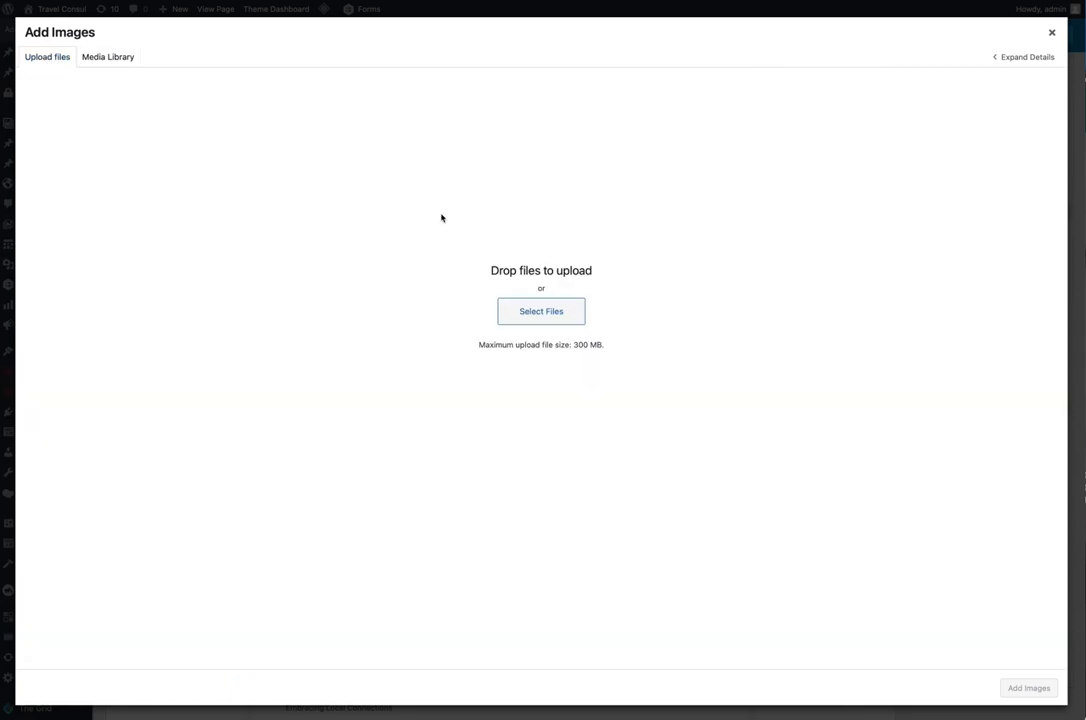
pyautogui.click(566, 313)
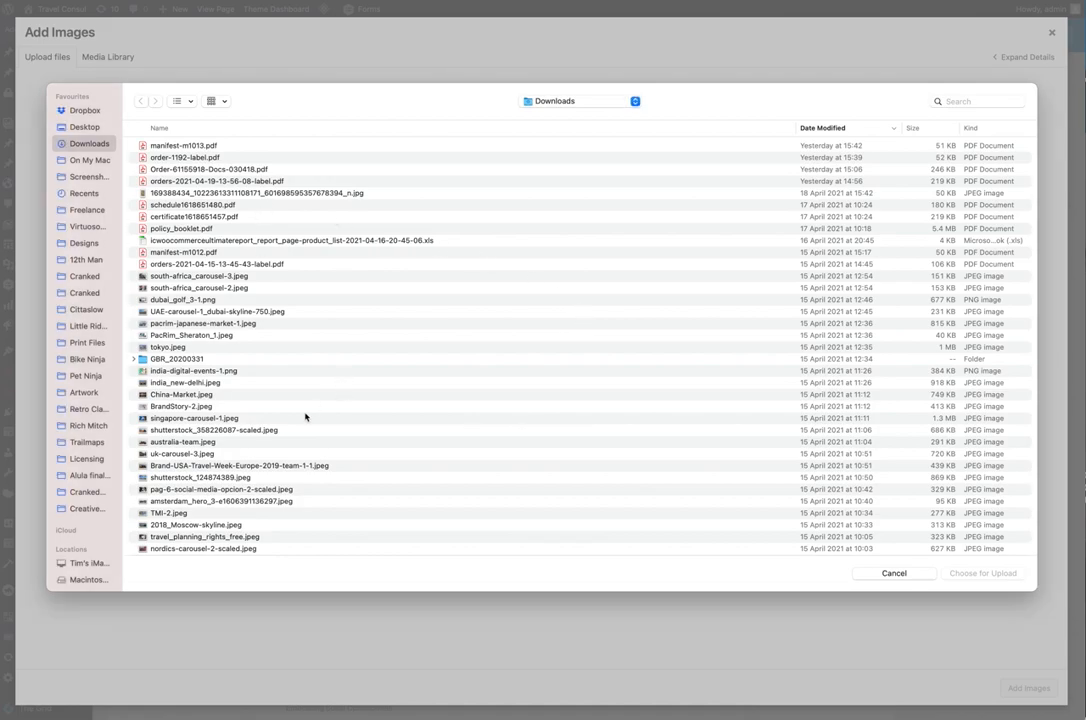
pyautogui.click(889, 572)
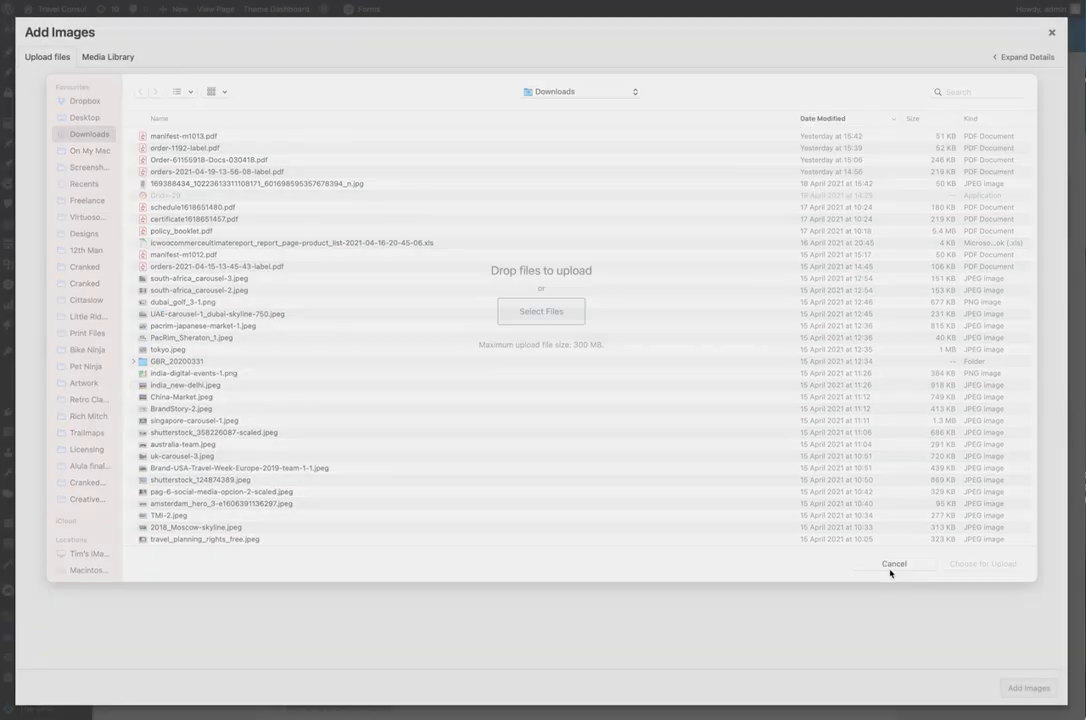
pyautogui.click(107, 57)
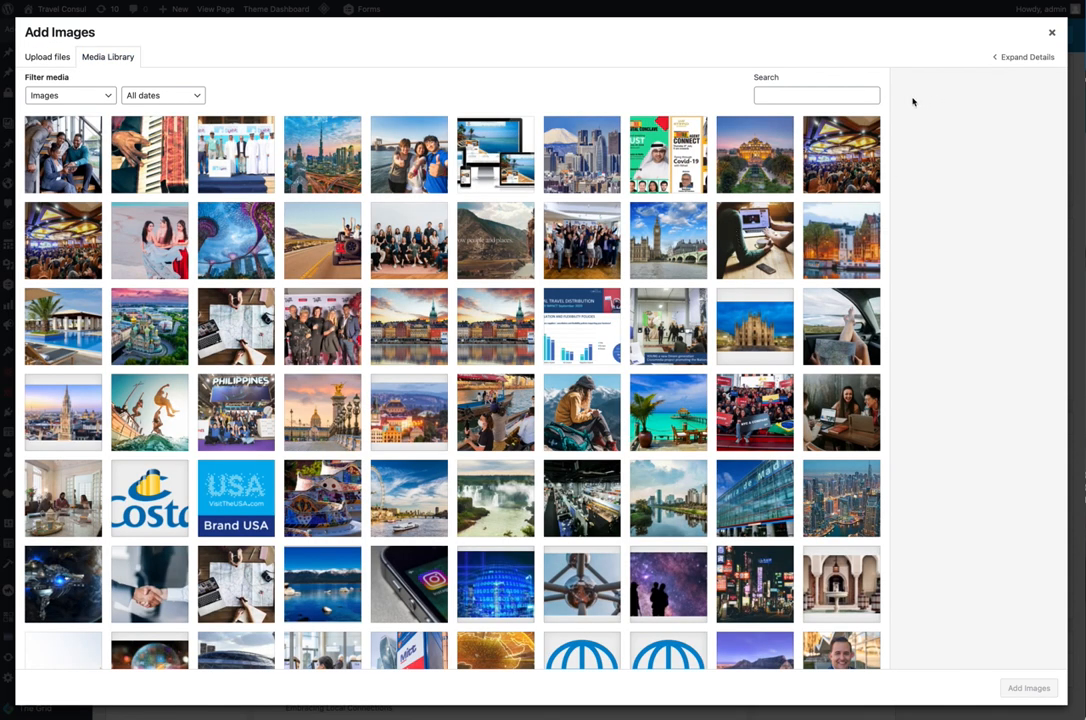
pyautogui.click(1052, 32)
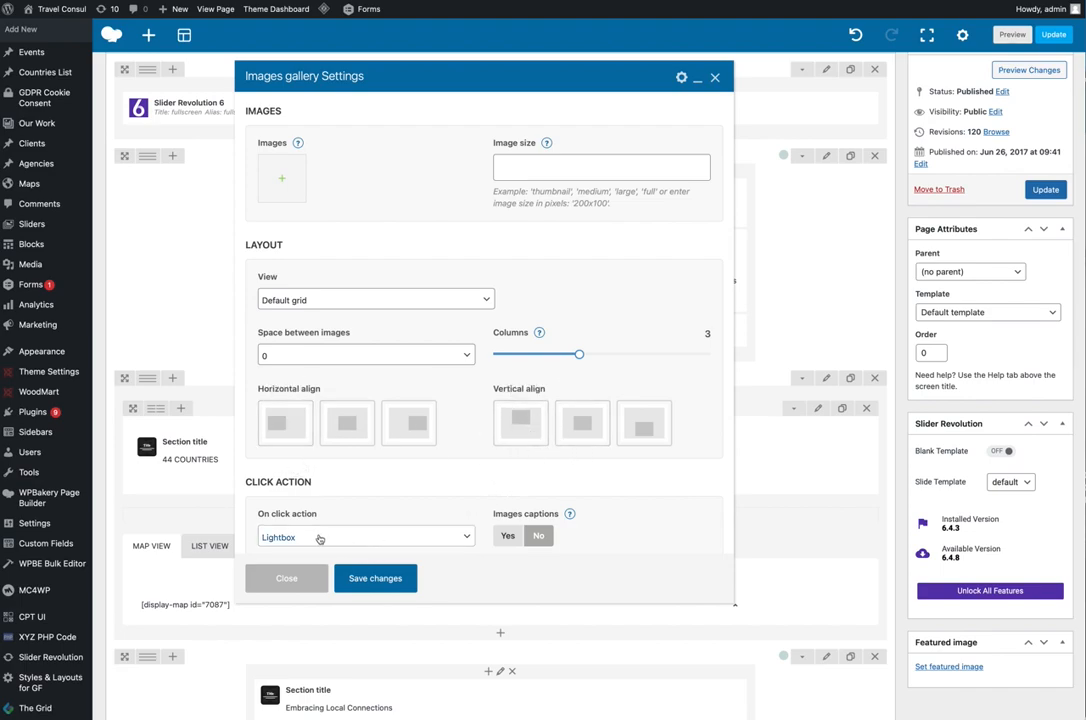
# Step: View the gallery's on-click action options, close its settings and delete the Images gallery element from the row
pyautogui.click(444, 538)
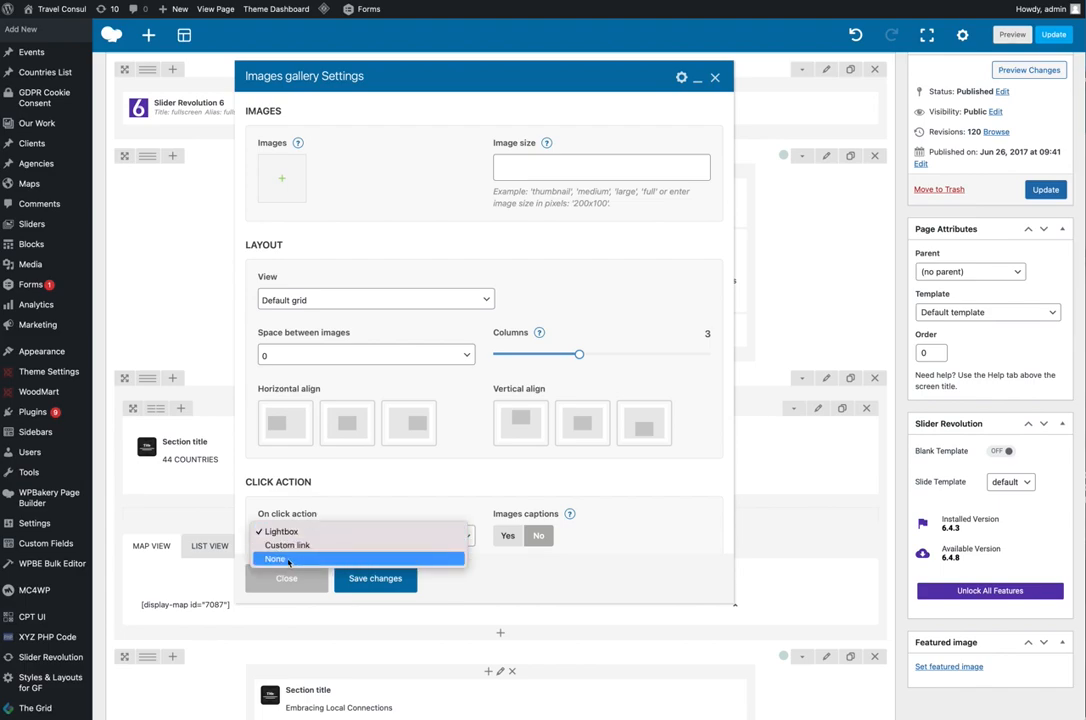
pyautogui.click(325, 520)
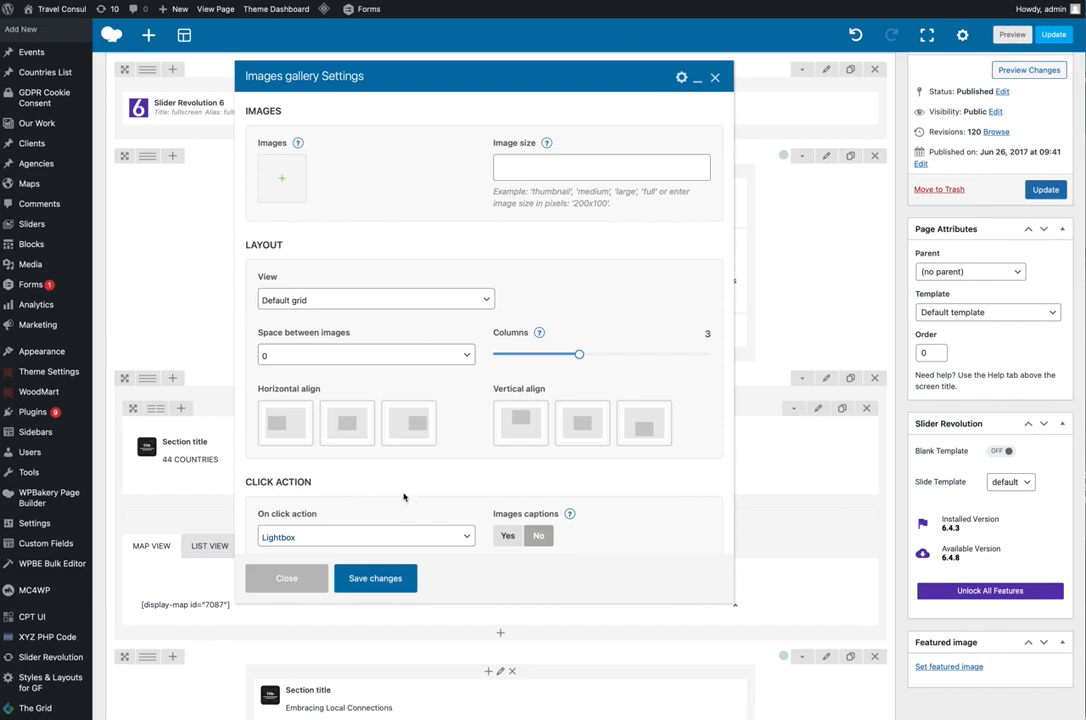
pyautogui.click(287, 580)
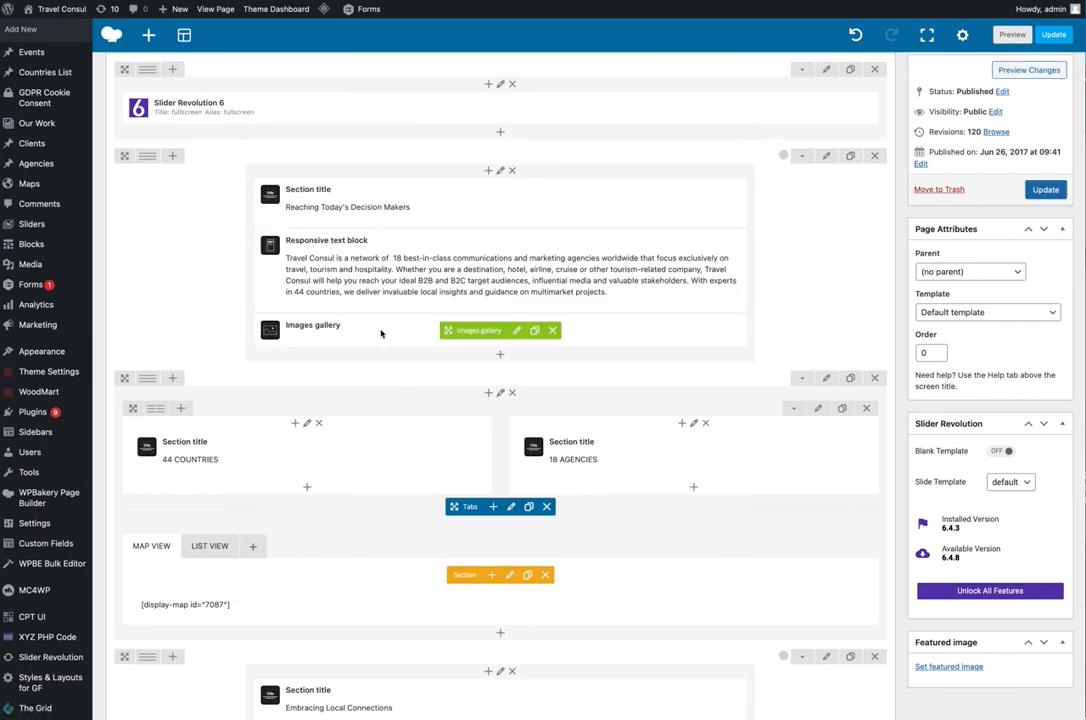
pyautogui.click(553, 331)
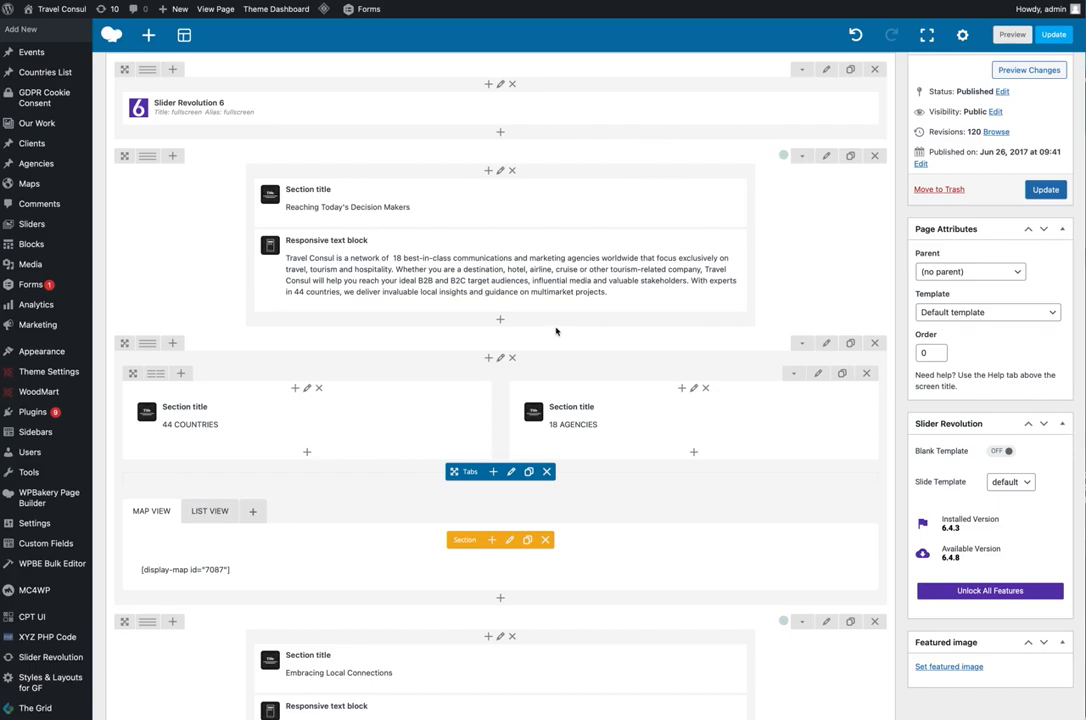
# Step: Review the general settings and brief content of the "B2B and MICE Sales" information box and save them
pyautogui.scroll(-3, 585, 350)
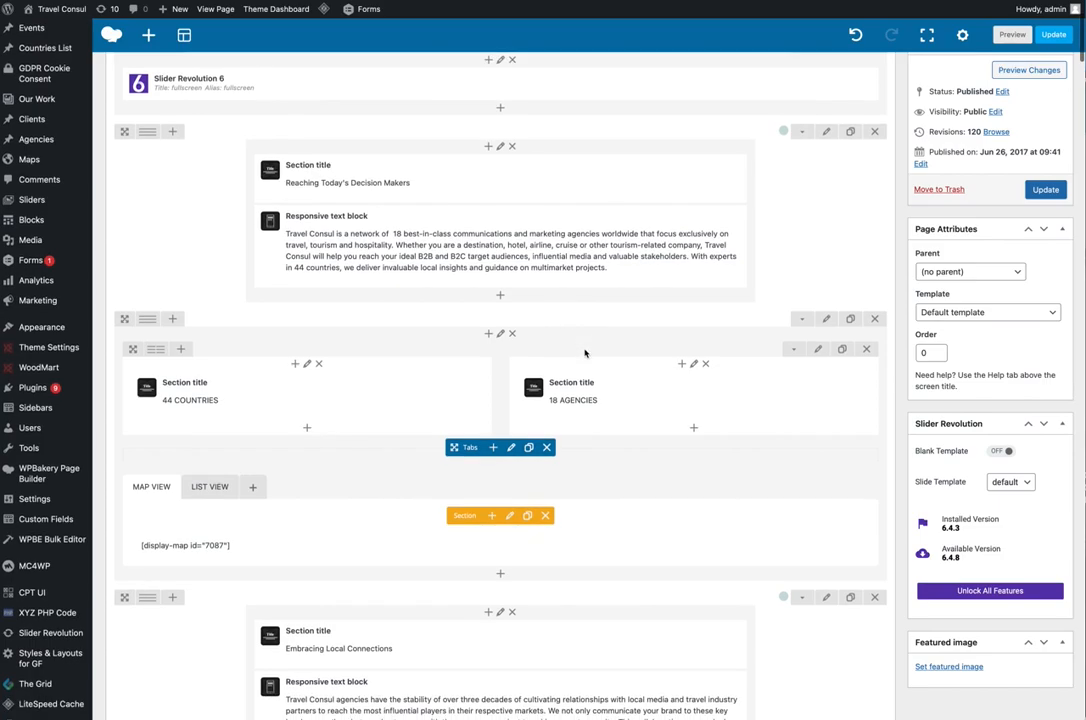
pyautogui.scroll(-10, 585, 347)
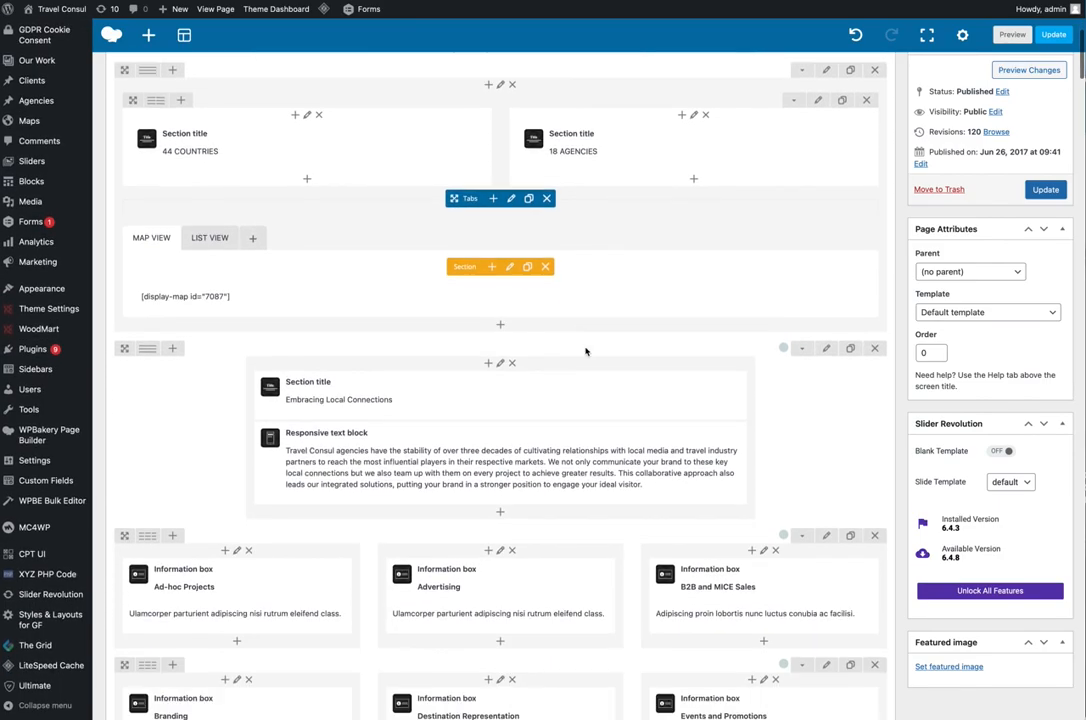
pyautogui.scroll(-2, 586, 350)
pyautogui.moveTo(521, 385)
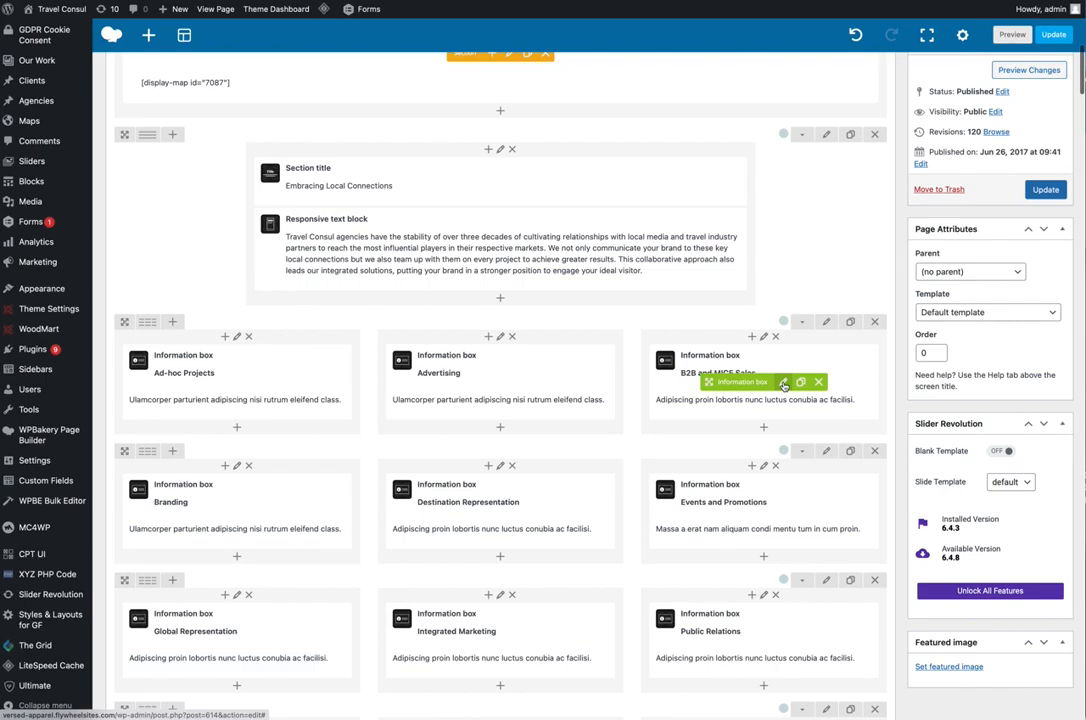
pyautogui.click(784, 383)
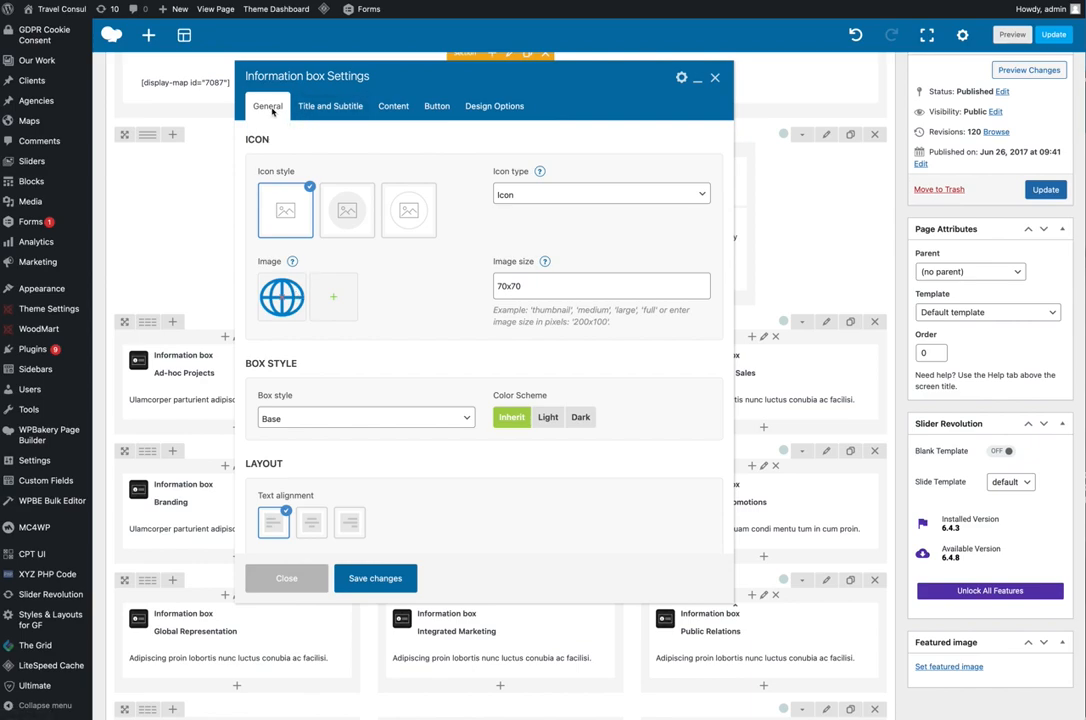
pyautogui.click(394, 108)
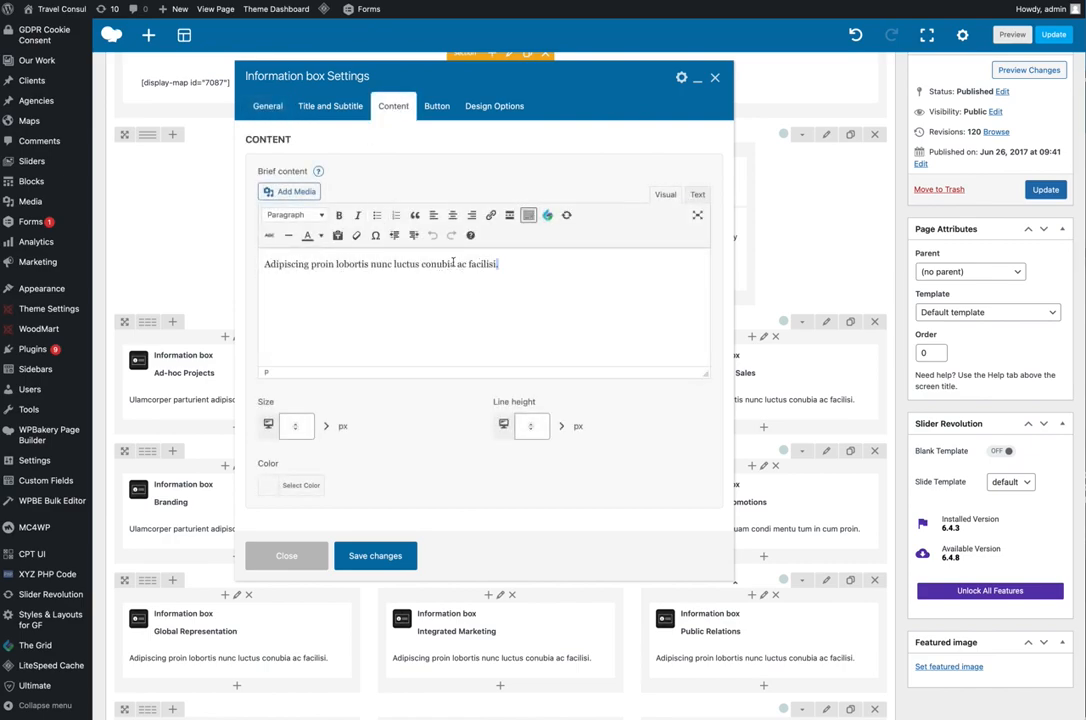
pyautogui.moveTo(504, 265); pyautogui.dragTo(276, 263)
pyautogui.click(265, 265)
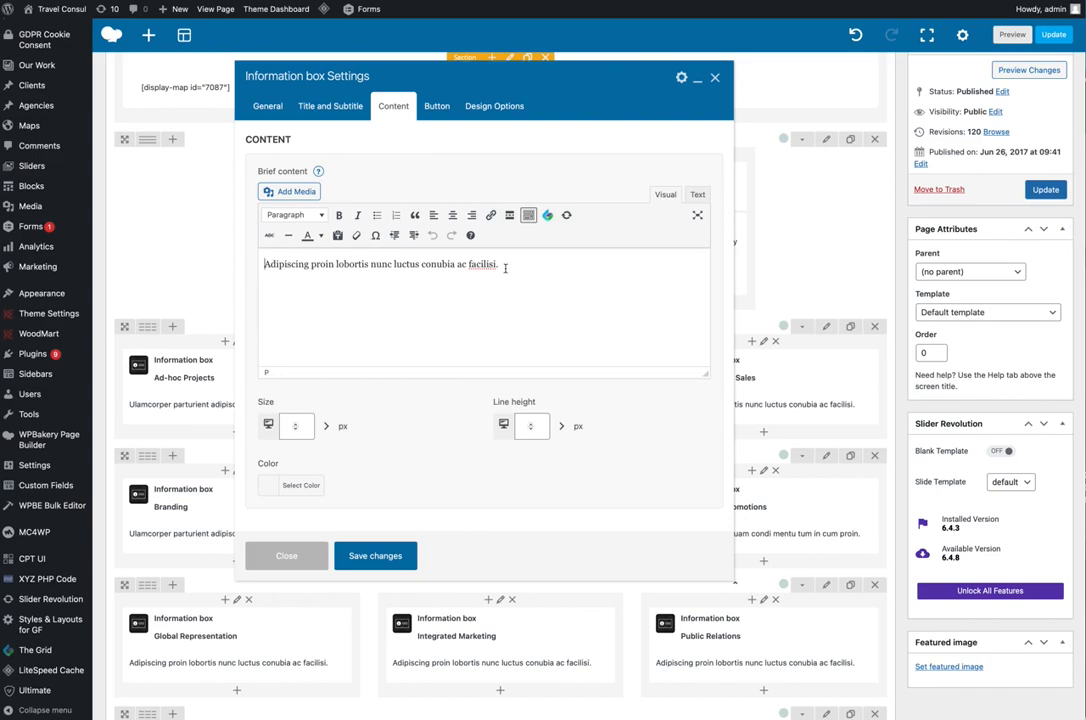
pyautogui.click(376, 557)
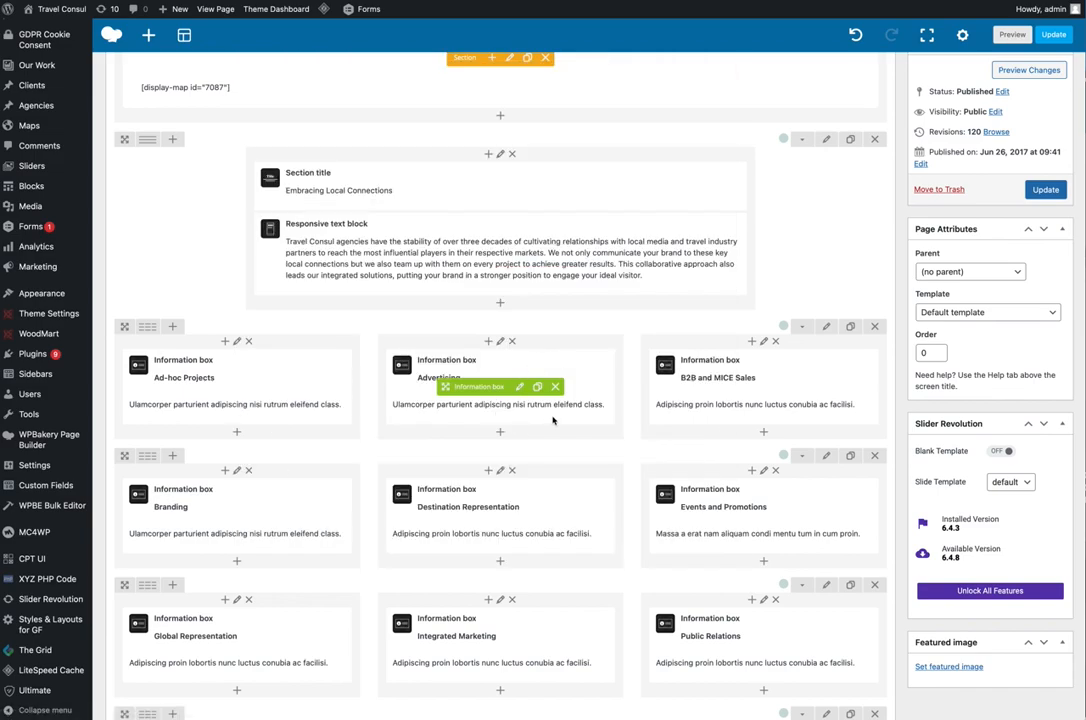
# Step: Duplicate the row holding the Research, Social Media and Trade Relations information boxes
pyautogui.scroll(-5, 561, 417)
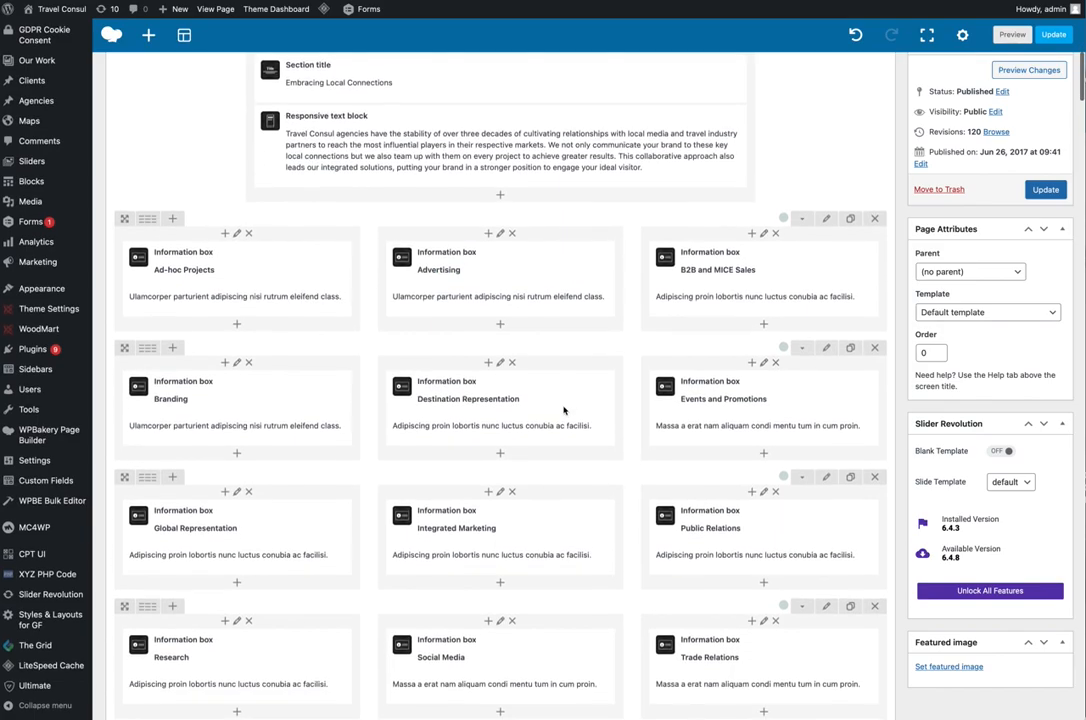
pyautogui.scroll(-1, 565, 408)
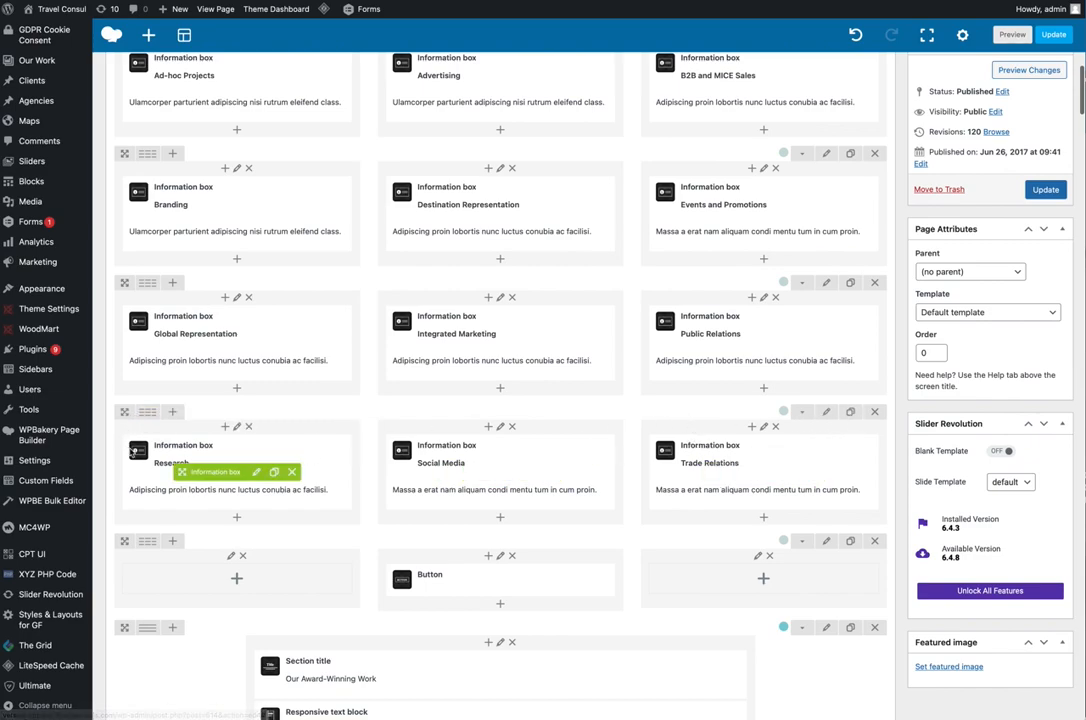
pyautogui.click(850, 415)
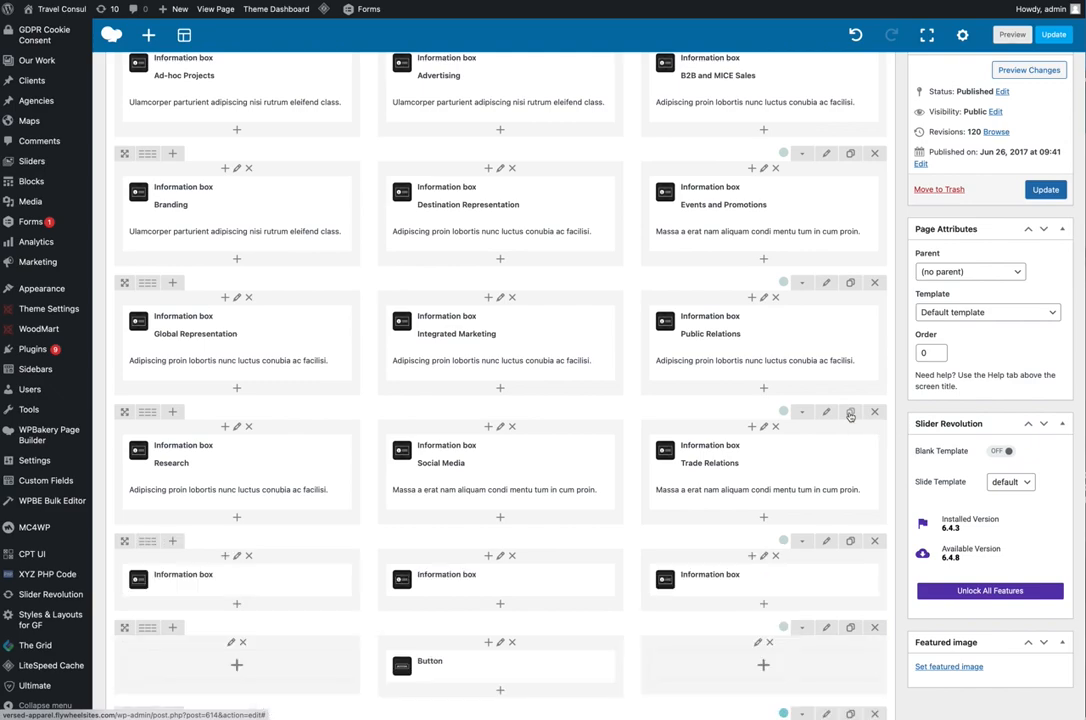
# Step: Review the icon, title text and brief content settings of the duplicated Research information box, closing them without saving
pyautogui.scroll(-2, 851, 415)
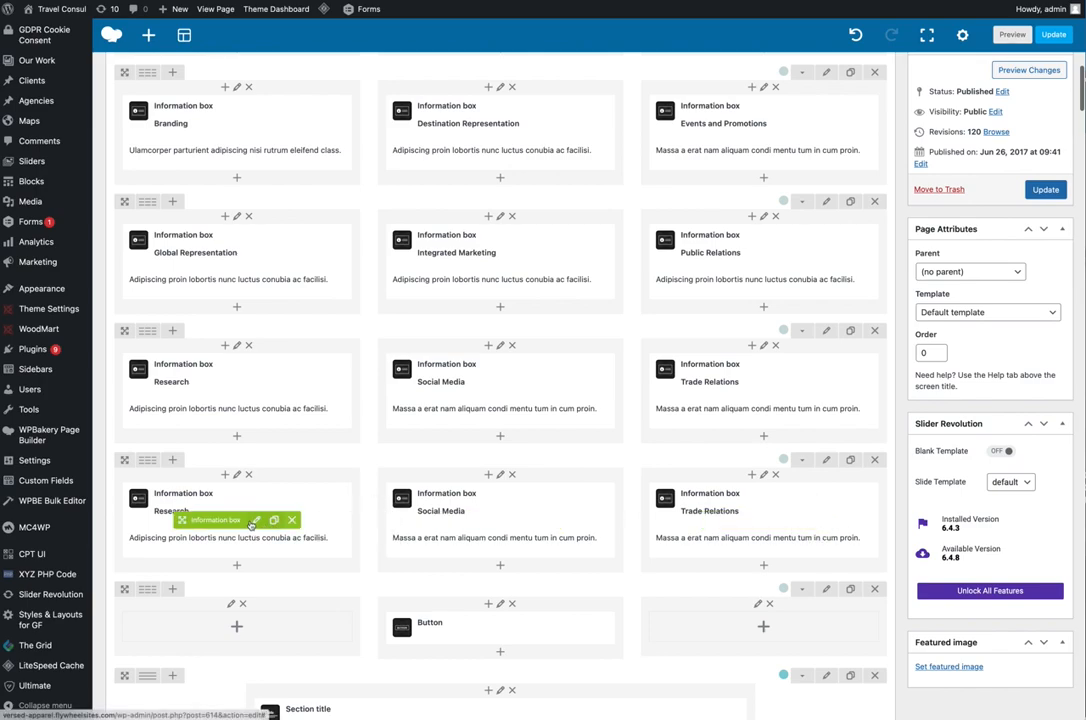
pyautogui.click(256, 520)
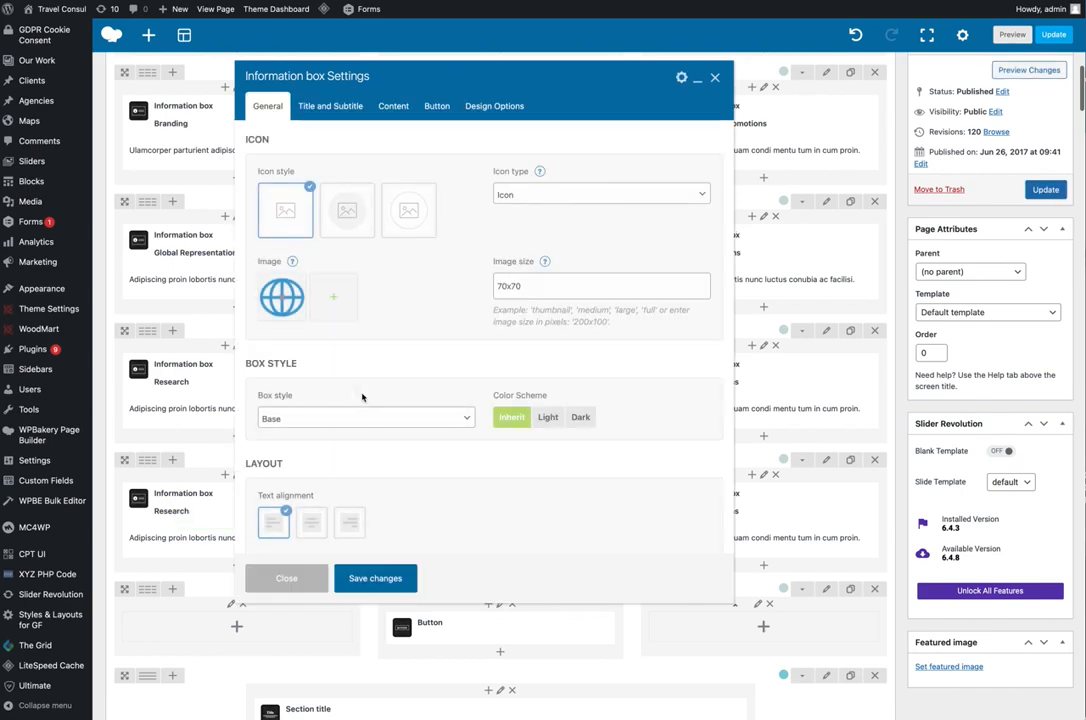
pyautogui.click(333, 108)
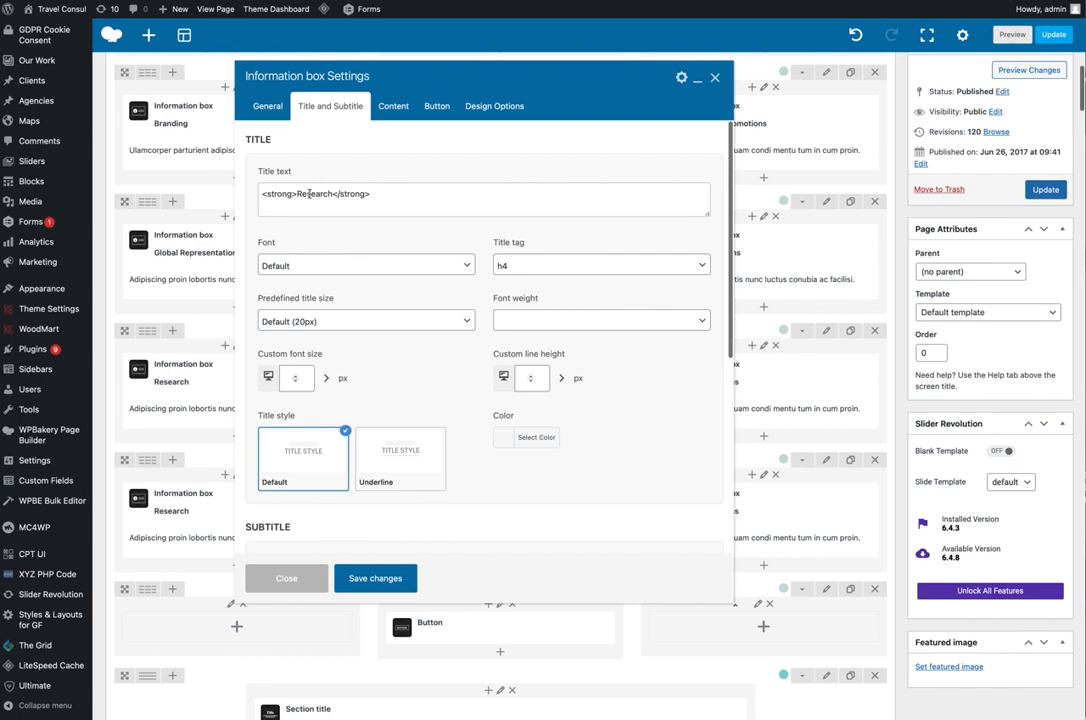
pyautogui.click(265, 106)
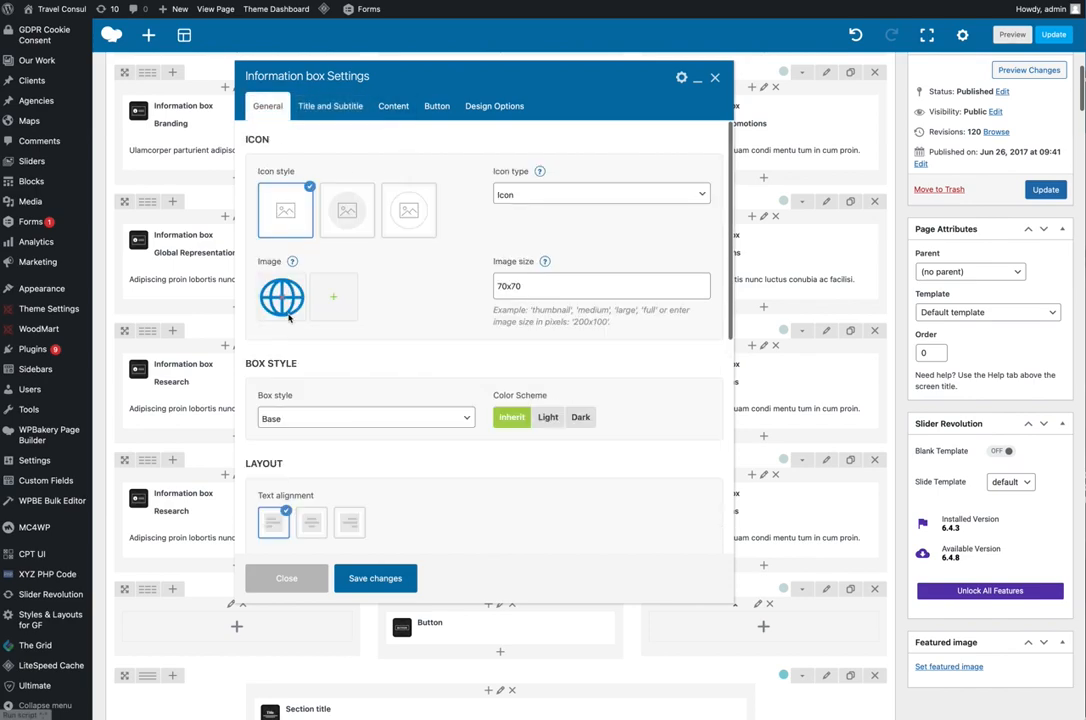
pyautogui.click(338, 106)
pyautogui.doubleClick(314, 194)
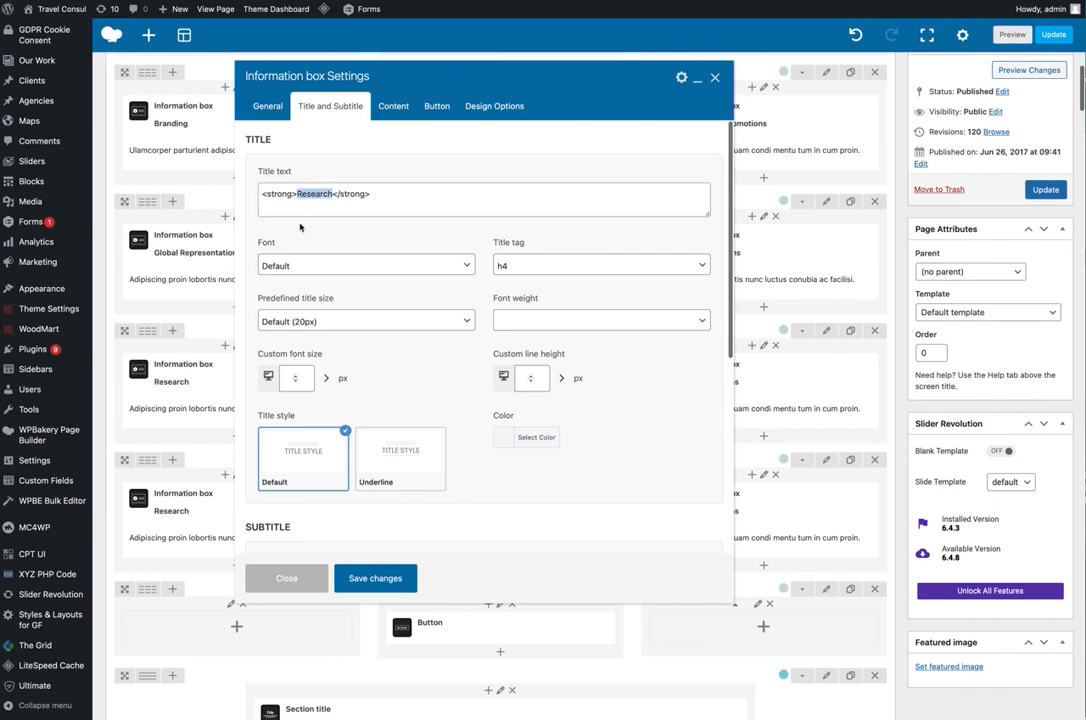
pyautogui.click(393, 106)
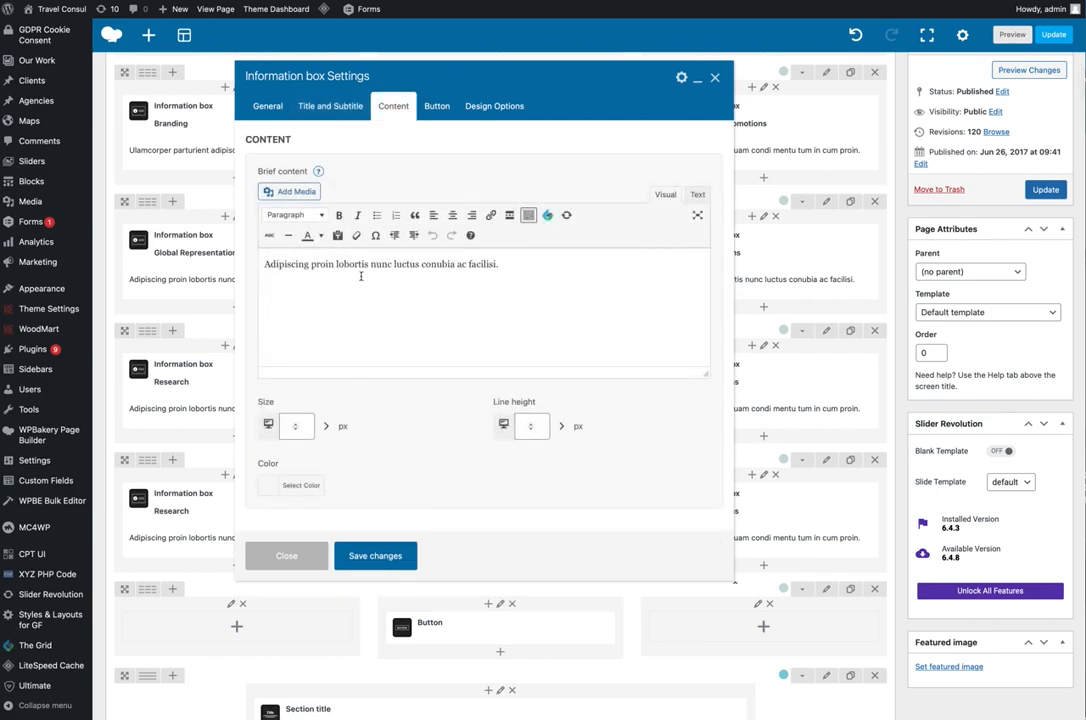
pyautogui.click(290, 557)
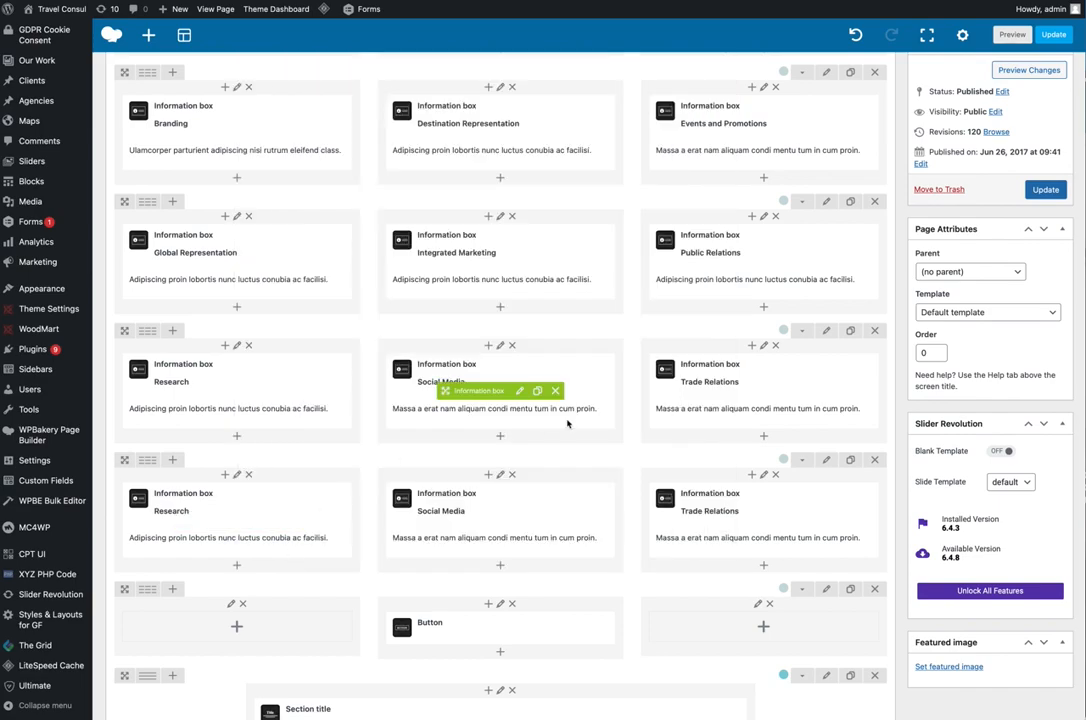
# Step: Delete the duplicated row of Research, Social Media and Trade Relations information boxes
pyautogui.click(874, 463)
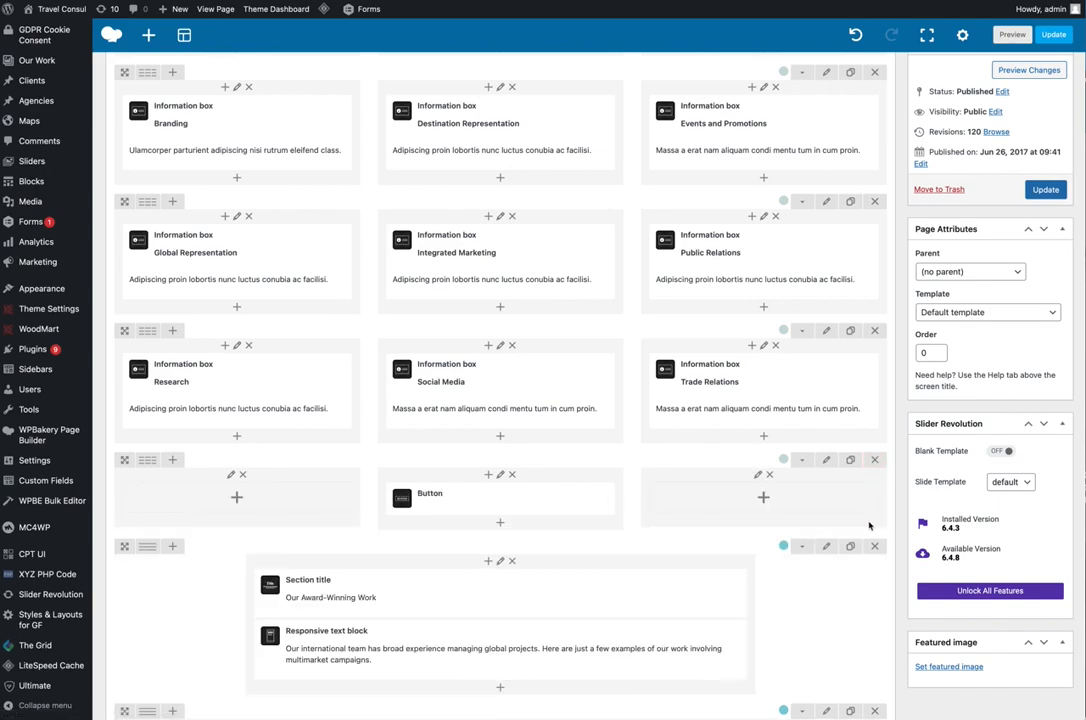
pyautogui.scroll(-2, 885, 569)
pyautogui.scroll(4, 885, 569)
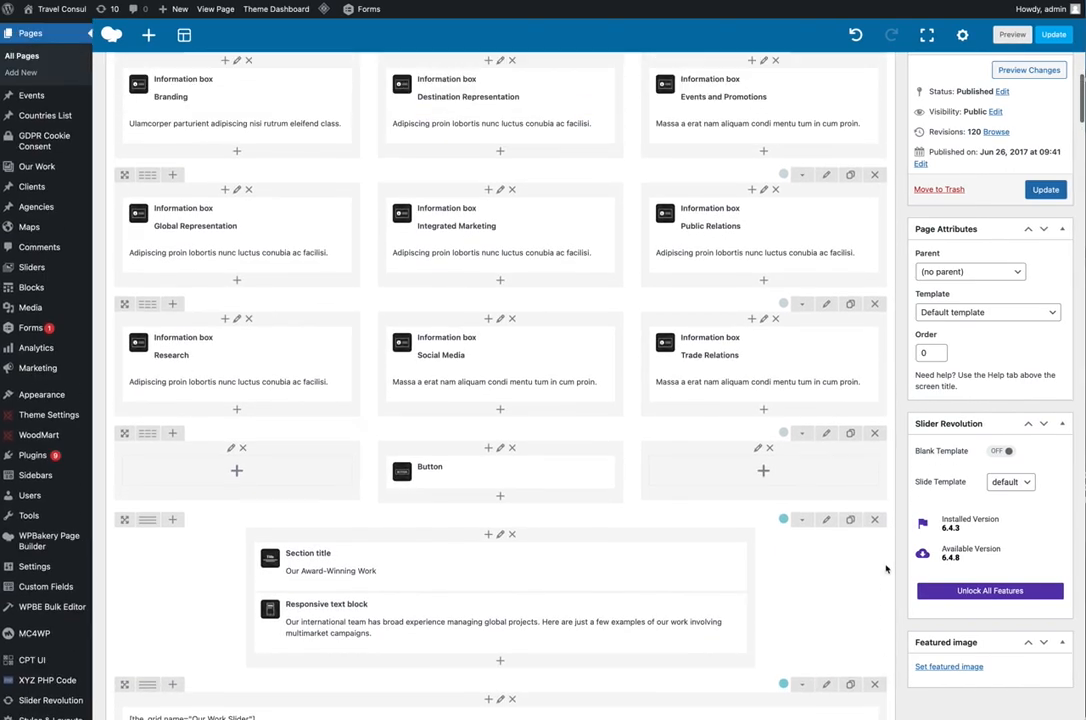
pyautogui.scroll(3, 885, 569)
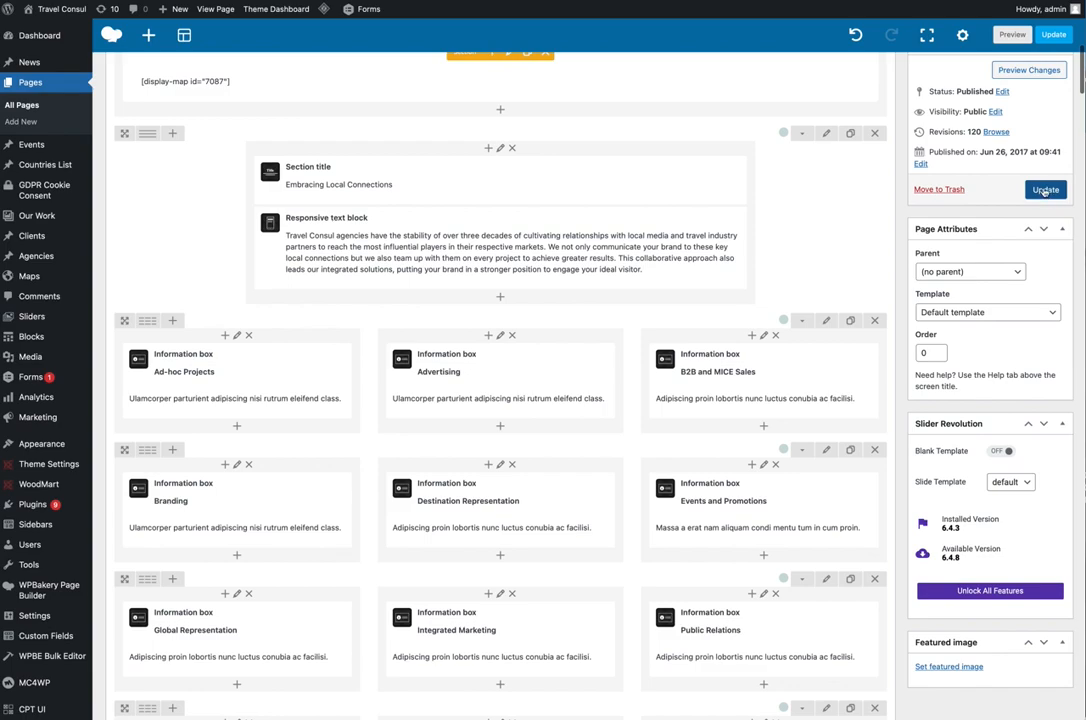
pyautogui.scroll(8, 903, 276)
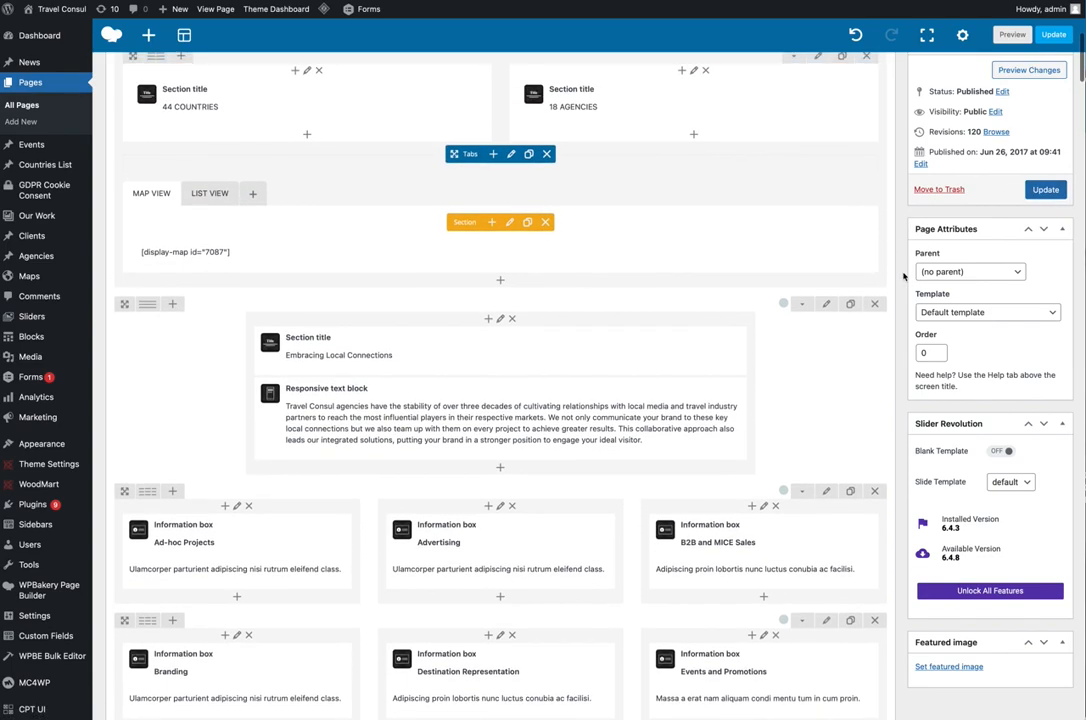
pyautogui.scroll(2, 906, 280)
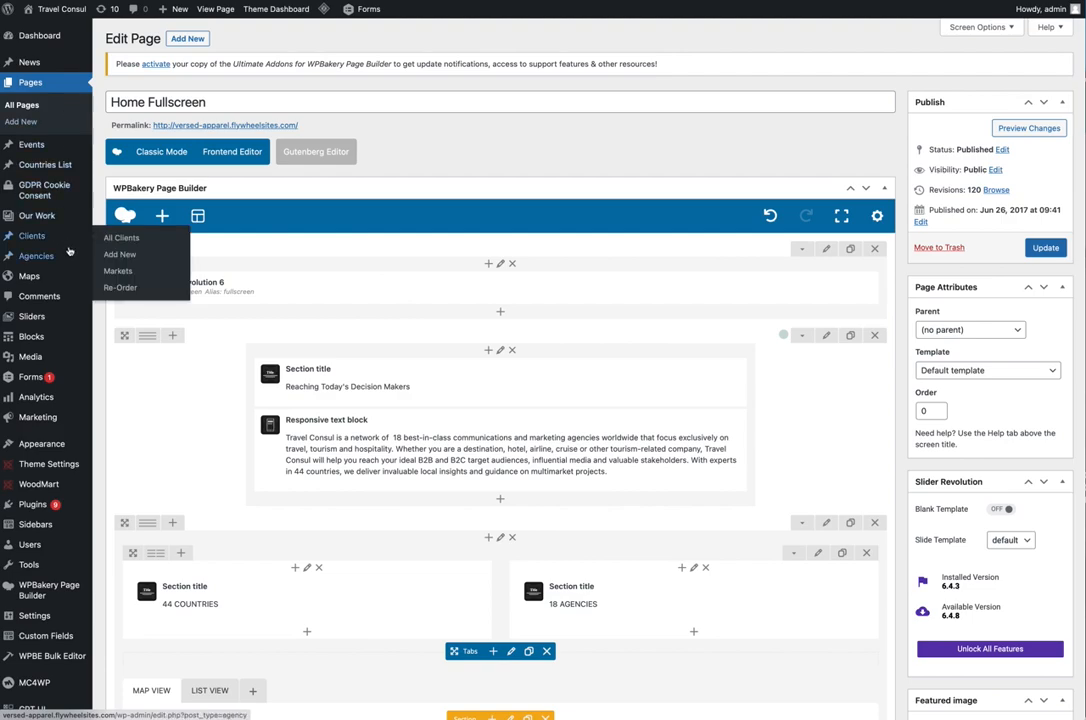
# Step: Open the Media Library, look through its images and open the upload area for adding new files
pyautogui.moveTo(40, 357)
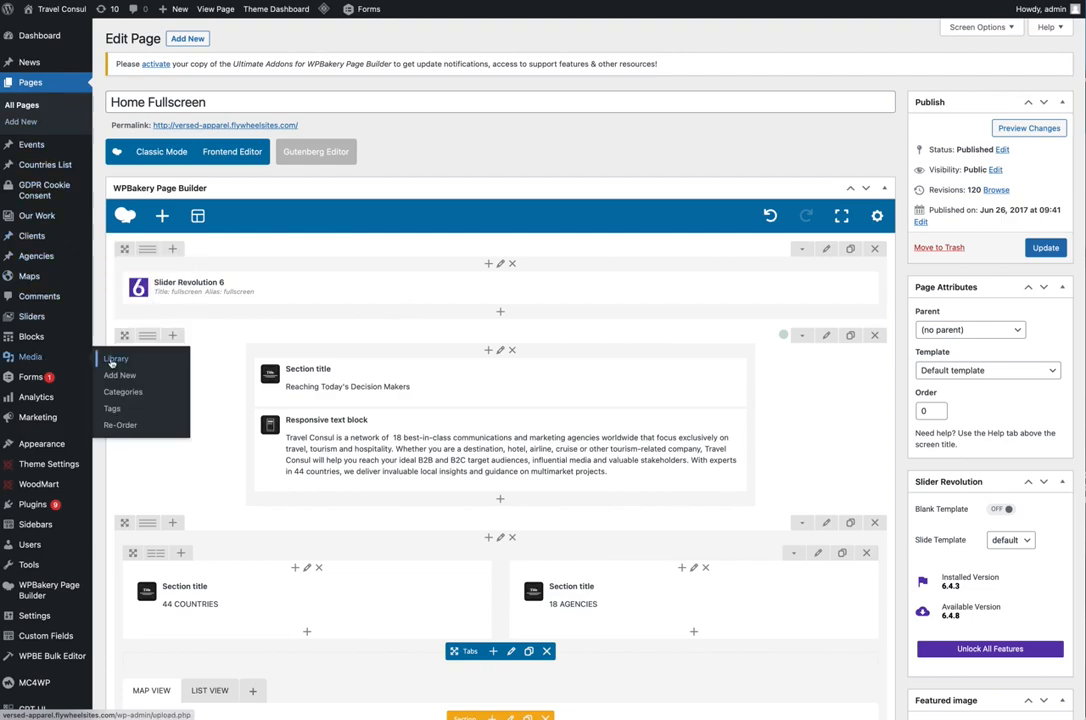
pyautogui.click(155, 359)
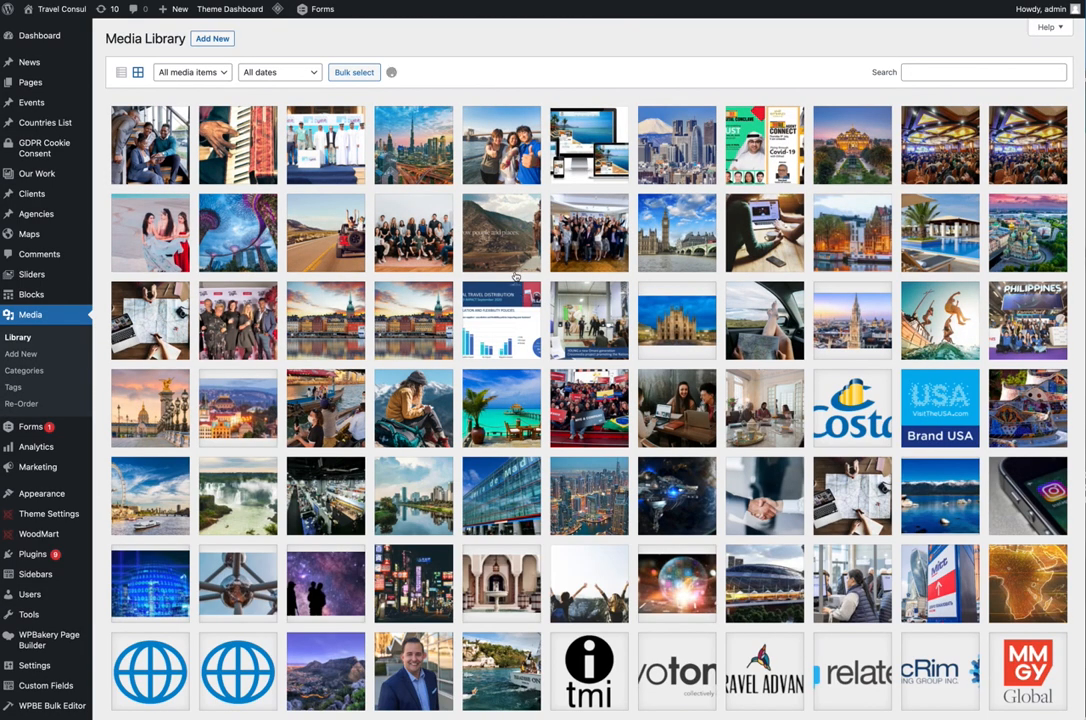
pyautogui.scroll(-2, 517, 275)
pyautogui.scroll(-3, 517, 275)
pyautogui.scroll(5, 374, 205)
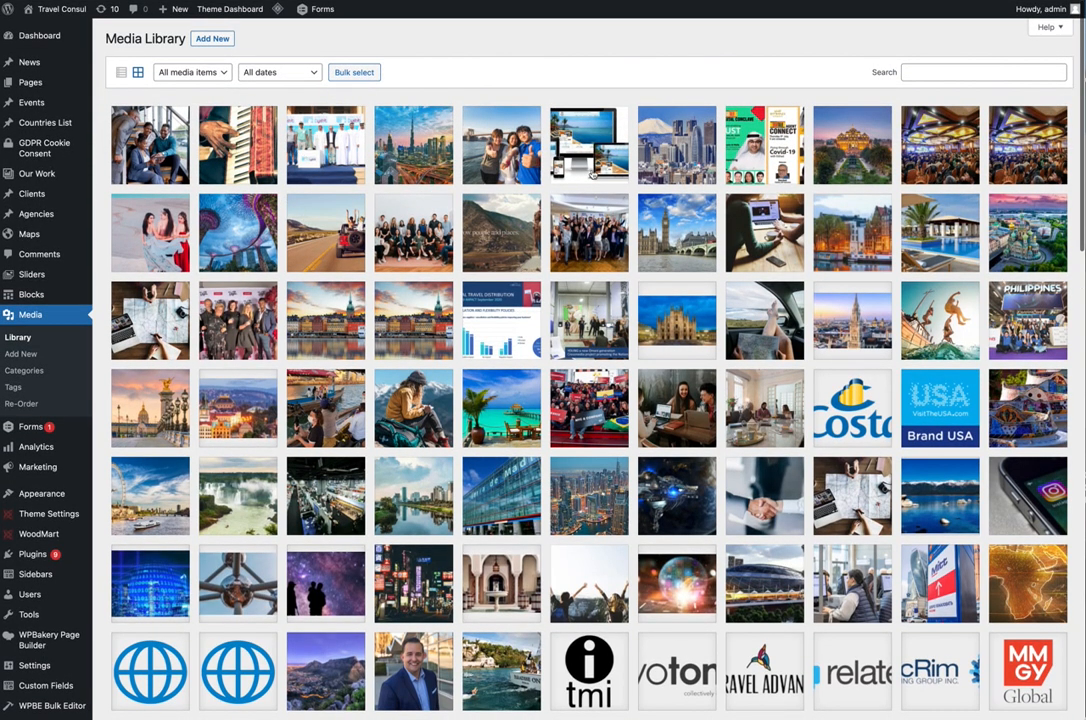
pyautogui.scroll(-4, 605, 247)
pyautogui.scroll(4, 605, 247)
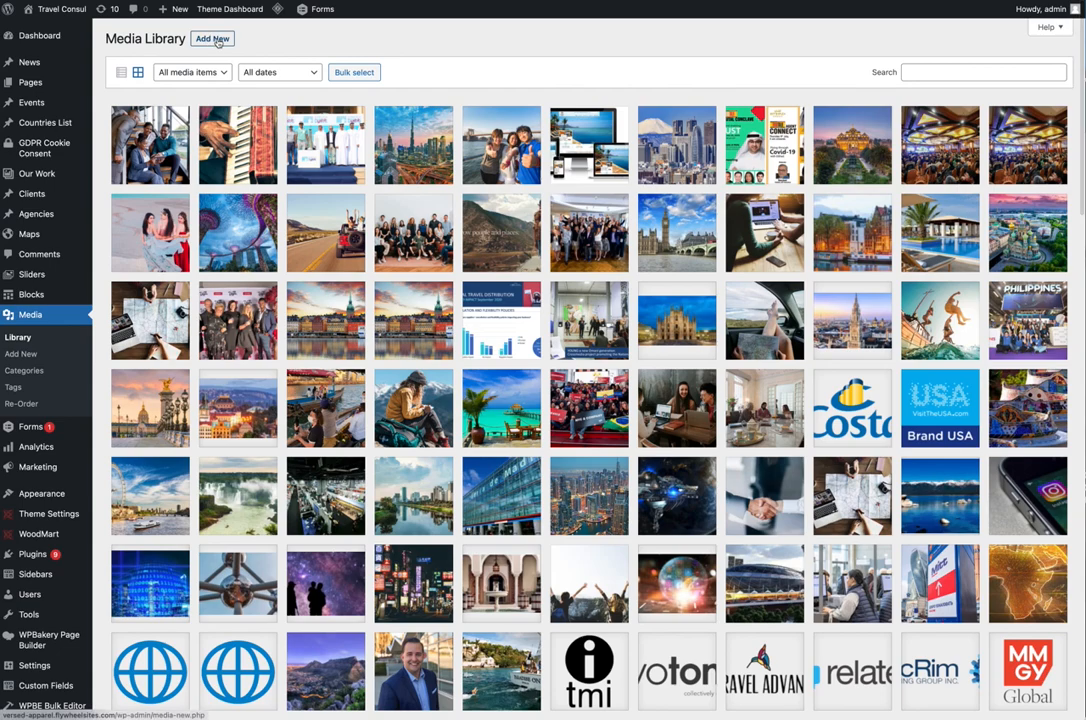
pyautogui.click(213, 39)
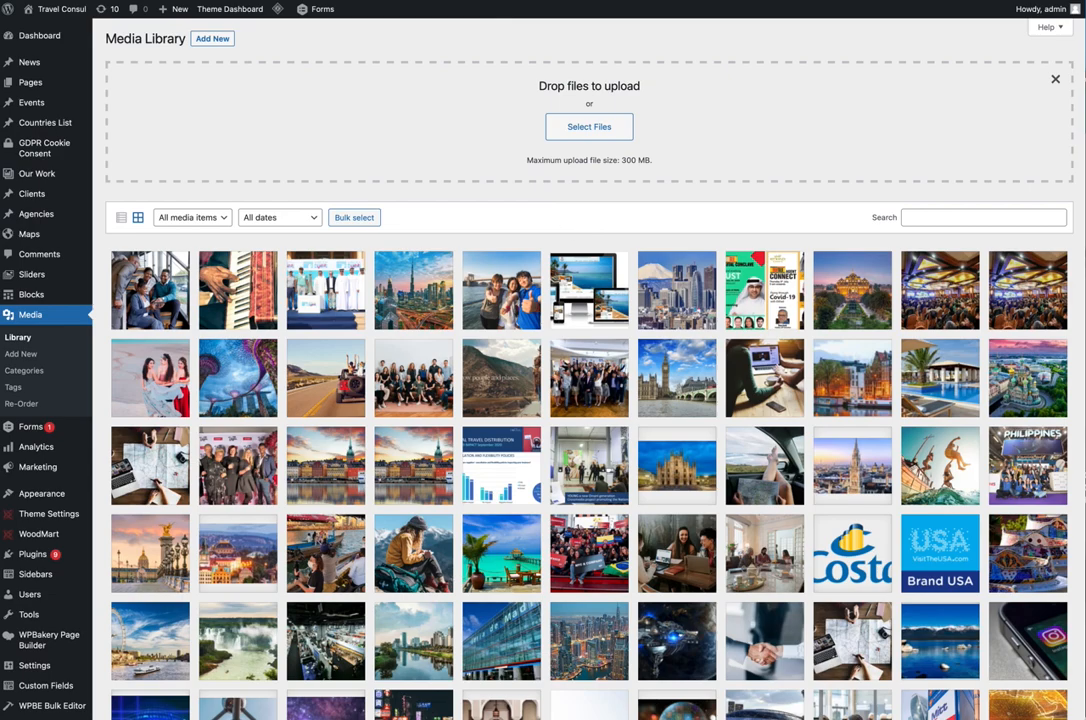
pyautogui.moveTo(1085, 112); pyautogui.dragTo(674, 78)
pyautogui.scroll(1, 797, 314)
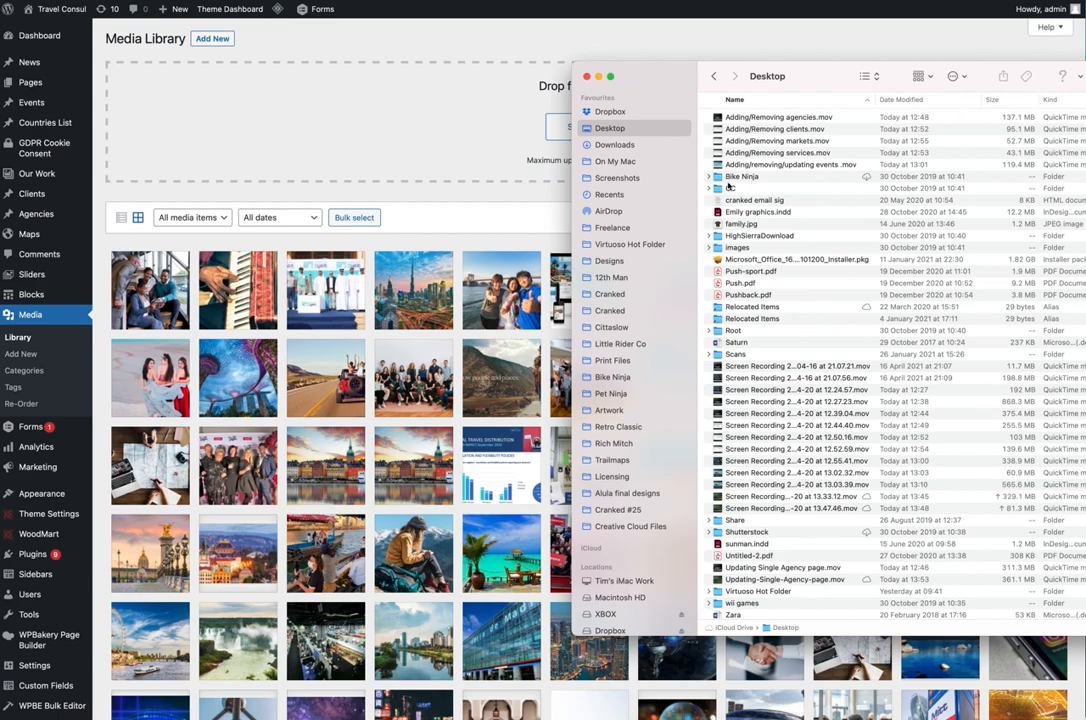
pyautogui.click(732, 226)
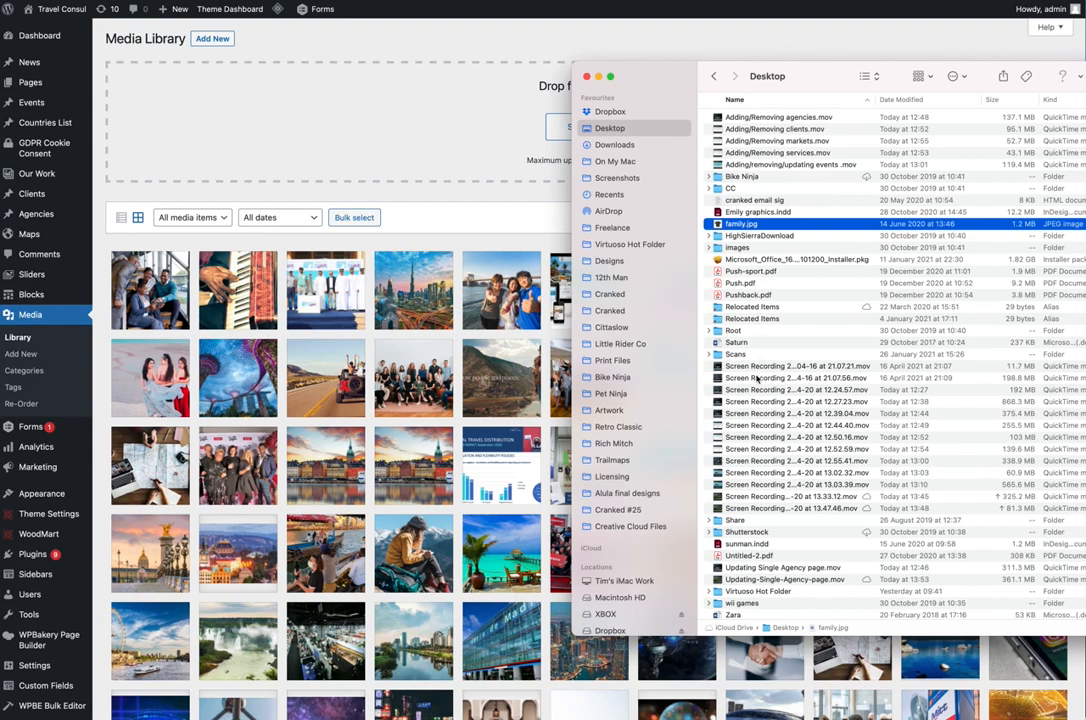
pyautogui.scroll(-1, 770, 480)
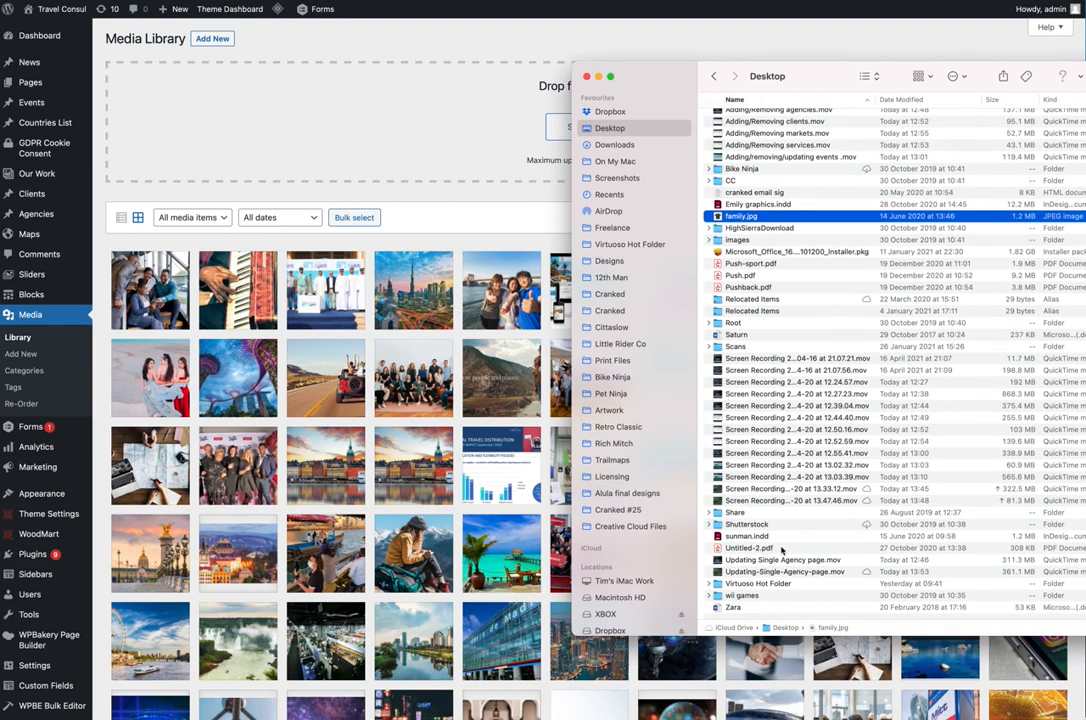
pyautogui.scroll(1, 752, 593)
pyautogui.moveTo(692, 107); pyautogui.dragTo(768, 235)
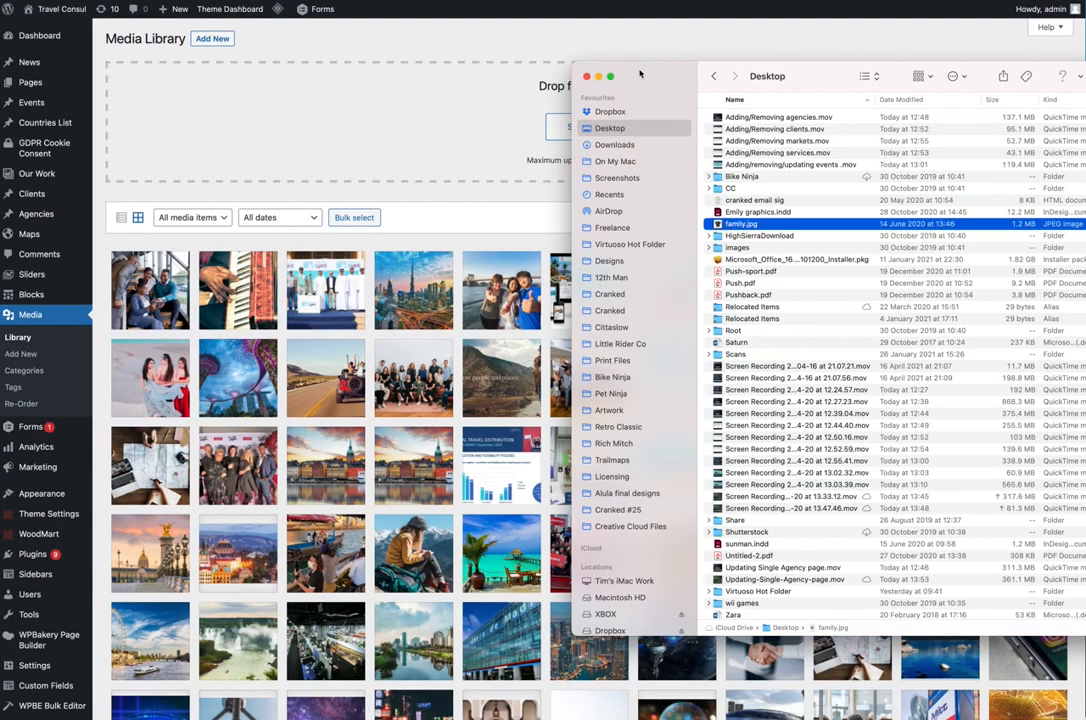
pyautogui.moveTo(640, 74); pyautogui.dragTo(1085, 82)
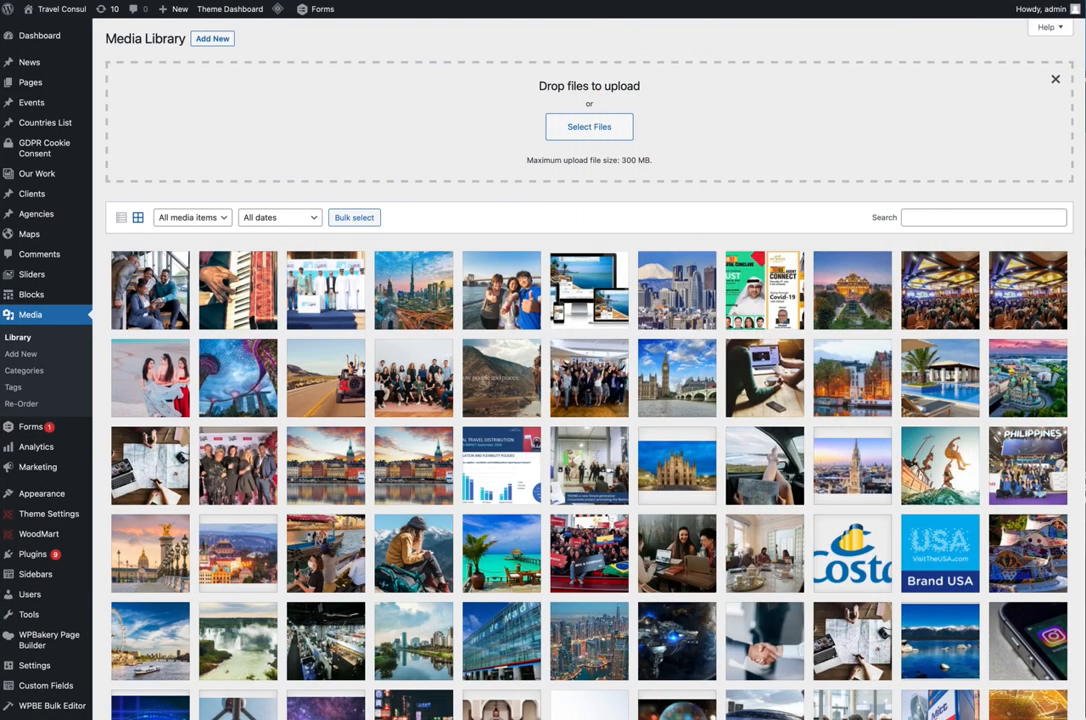
# Step: Upload amsterdam_hero_3-e1606391136297.jpeg from the Downloads folder to the Media Library
pyautogui.click(589, 127)
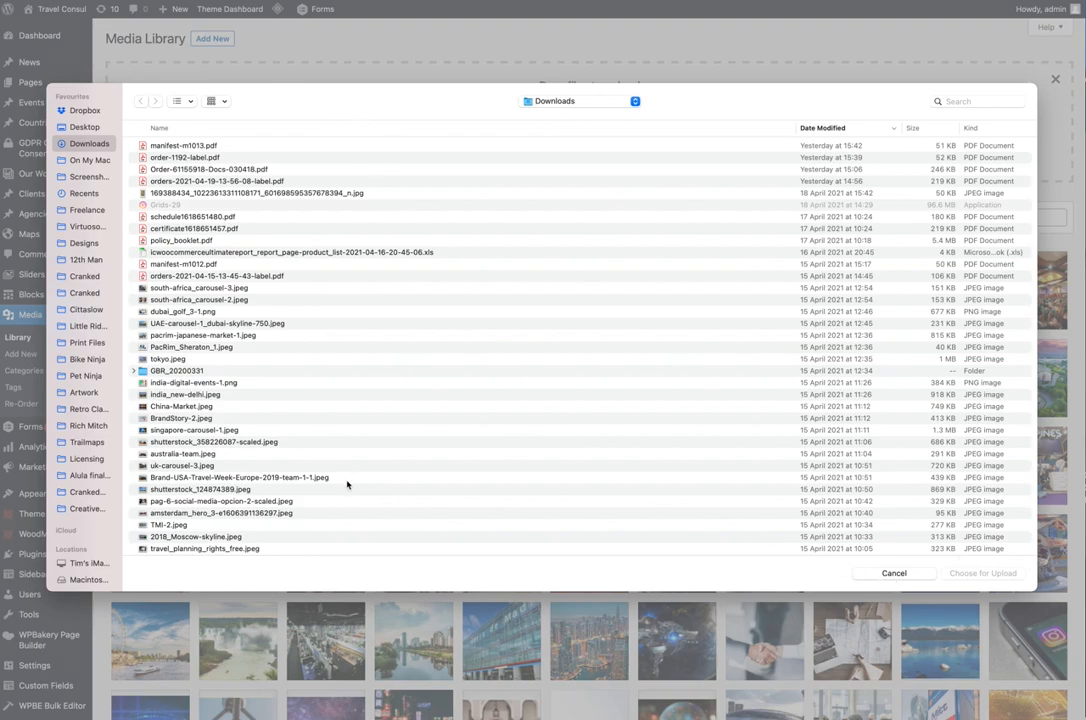
pyautogui.click(167, 513)
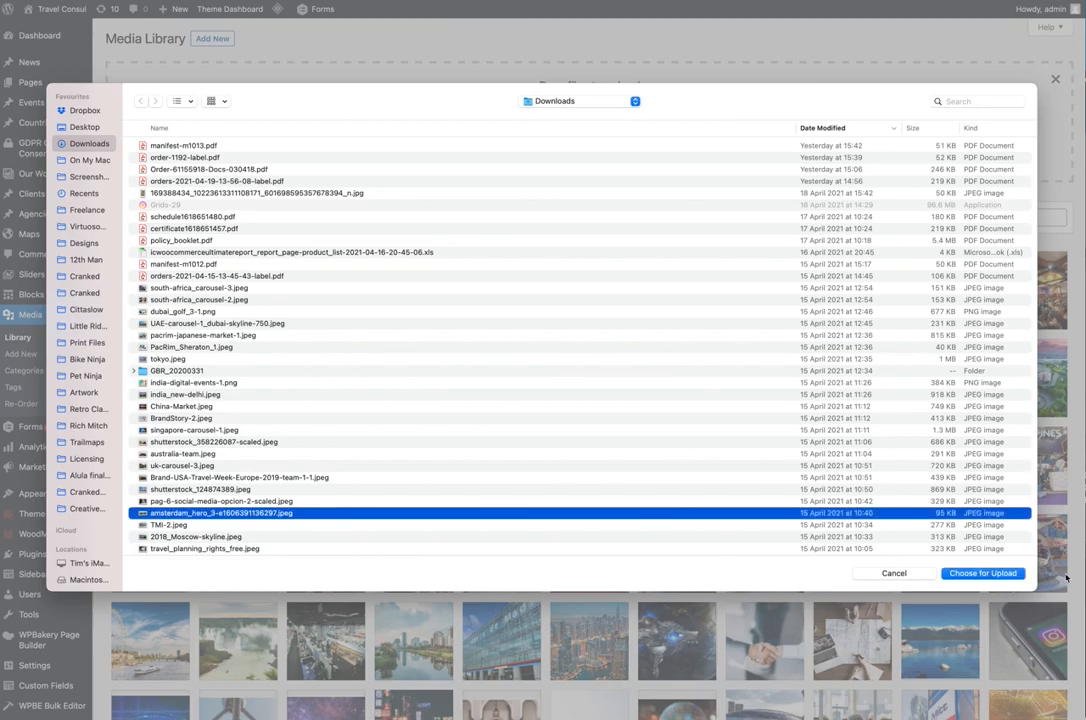
pyautogui.click(981, 573)
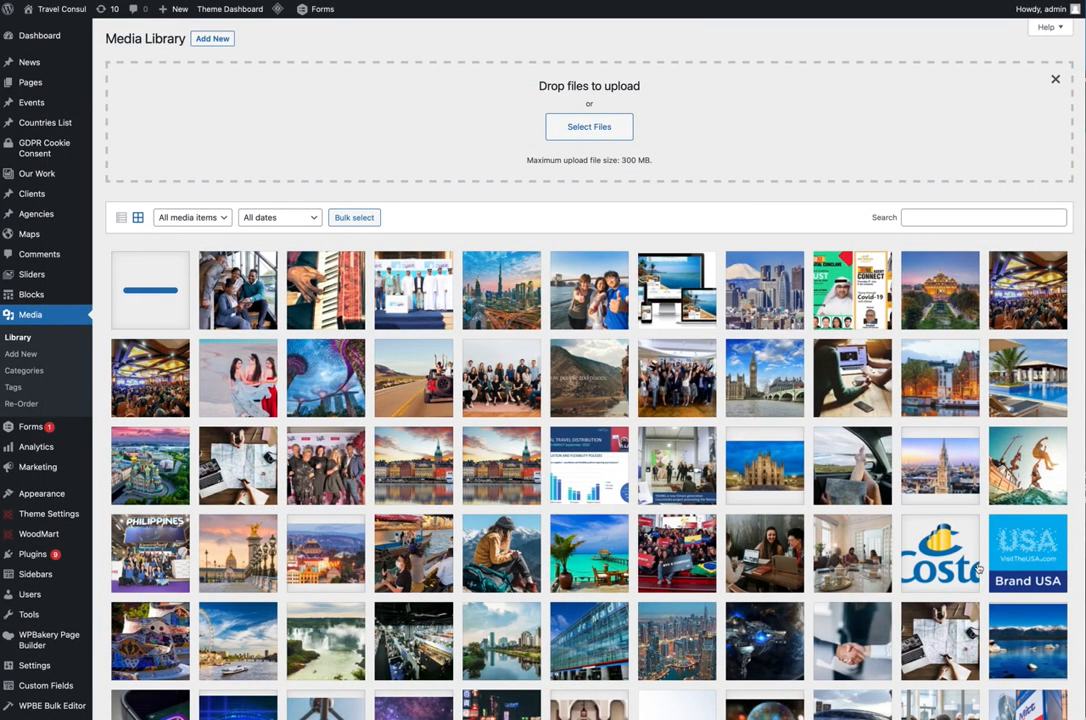